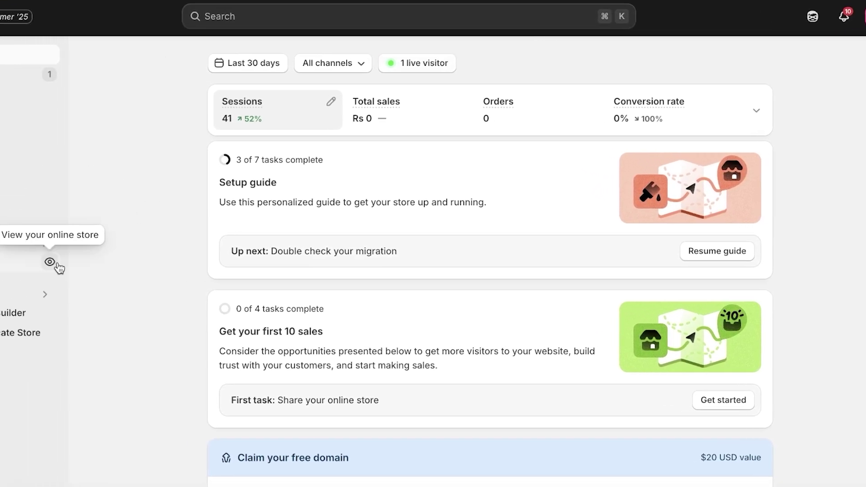
# Browse the Koko storefront and the Rs.100.00 Lipstick product page, then return home.
pyautogui.click(143, 266)
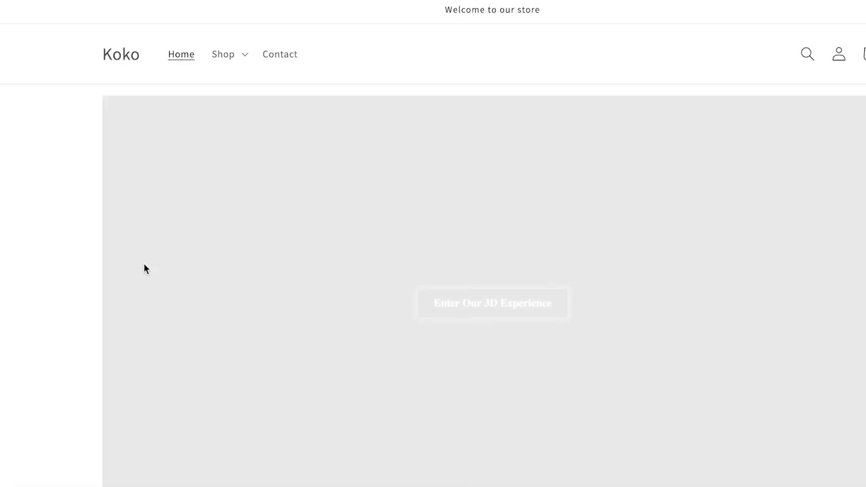
pyautogui.scroll(-10, 514, 165)
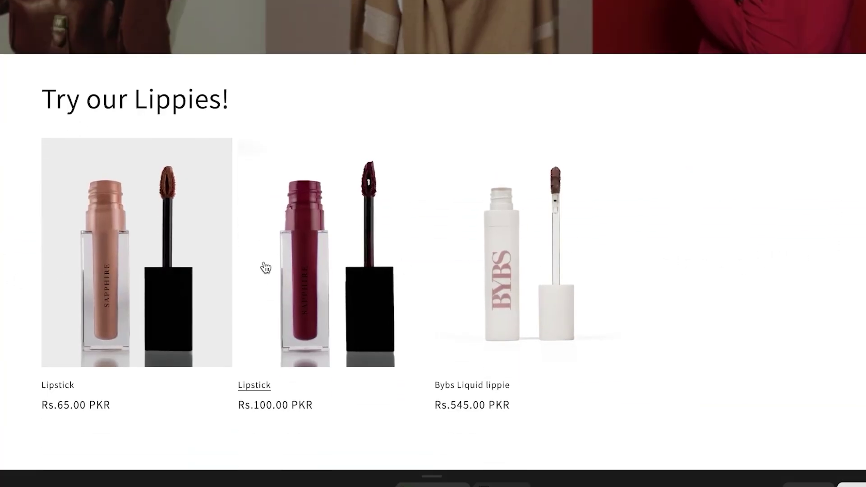
pyautogui.click(266, 268)
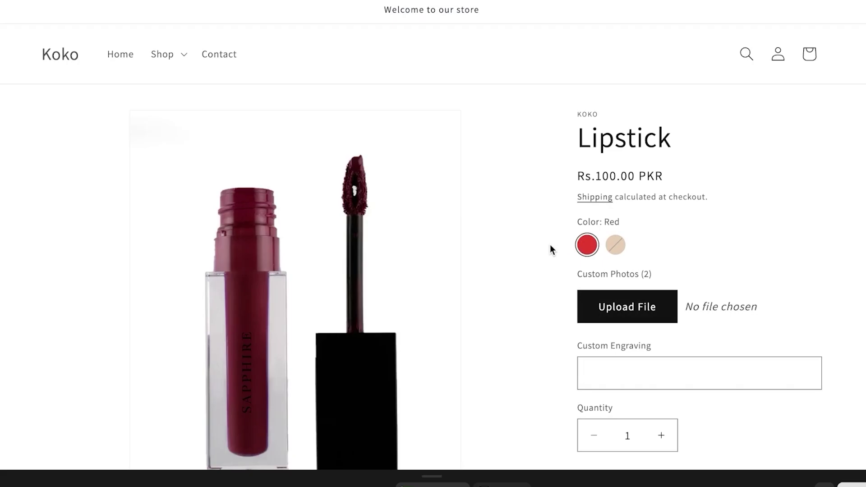
pyautogui.scroll(-7, 546, 203)
pyautogui.scroll(7, 545, 166)
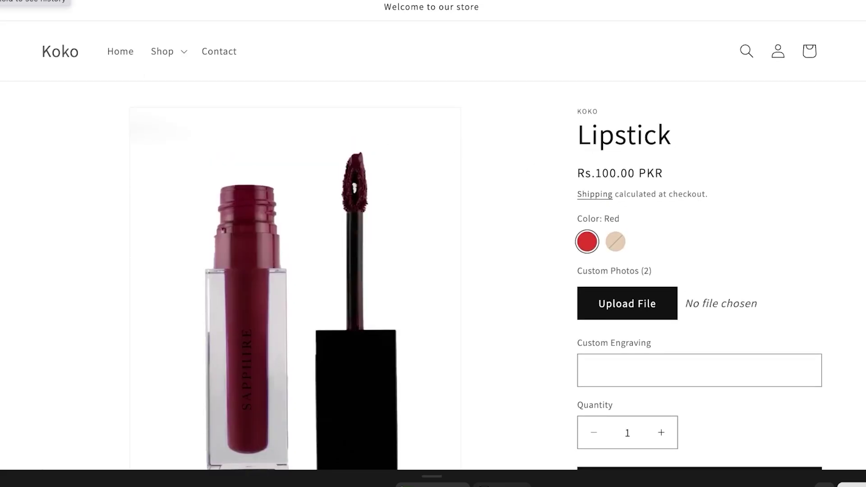
pyautogui.hotkey('alt', 'Left')
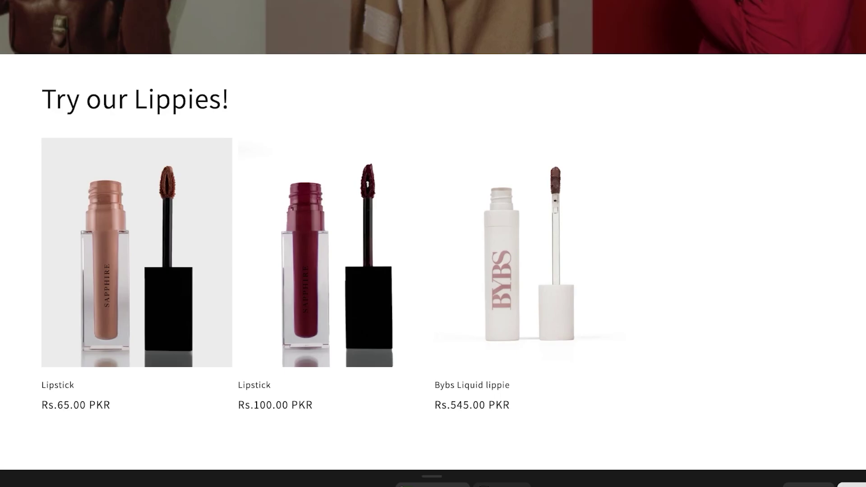
# Search the web for 'klarna' in a new tab and visit Klarna's official website.
pyautogui.hotkey('ctrl', 't')
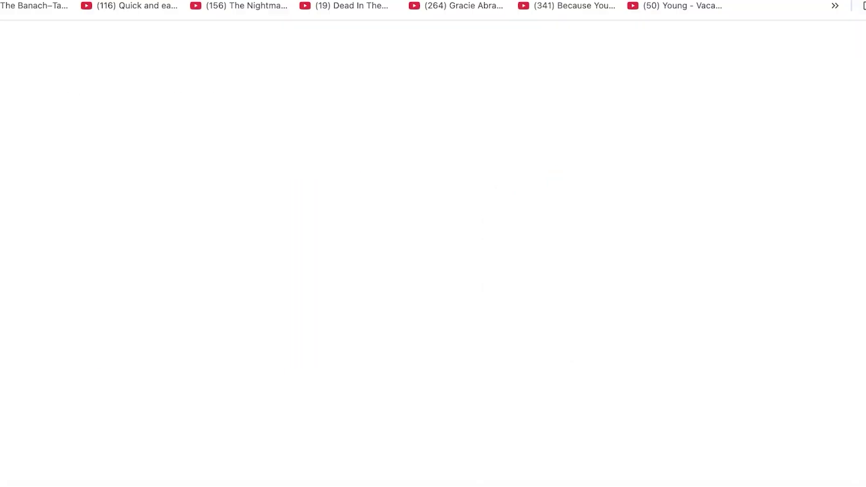
pyautogui.write('klarna')
pyautogui.press('Return')
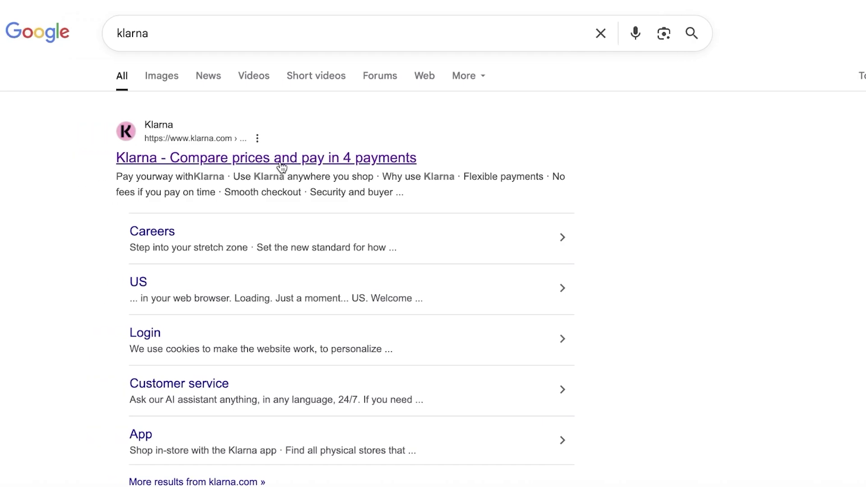
pyautogui.click(280, 162)
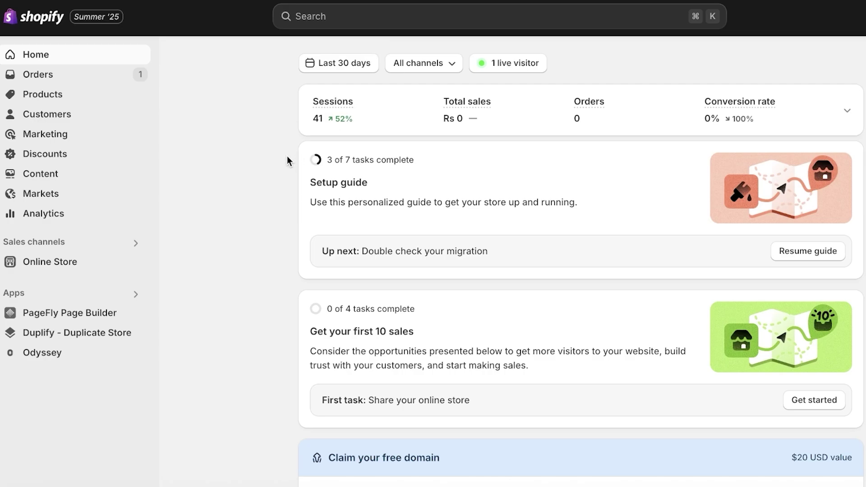
# Open the Payments section of the Shopify store settings.
pyautogui.click(57, 485)
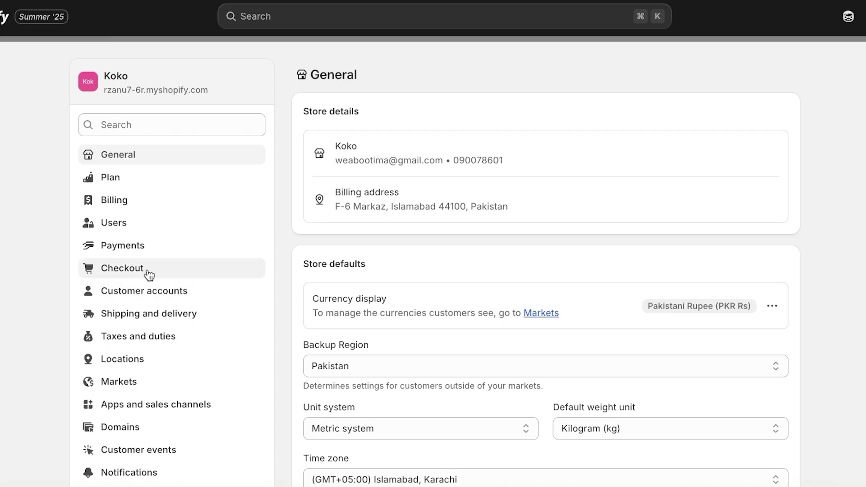
pyautogui.click(139, 245)
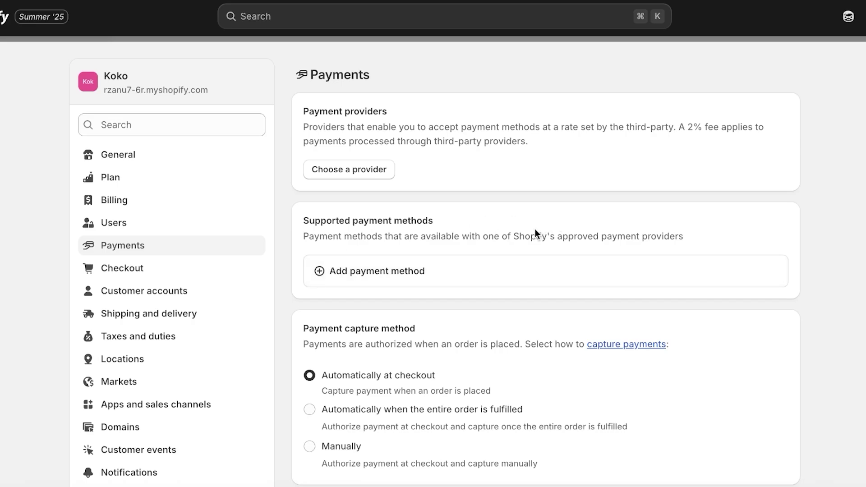
# Search payment methods for 'klar' and select Klarna to list its providers.
pyautogui.click(461, 264)
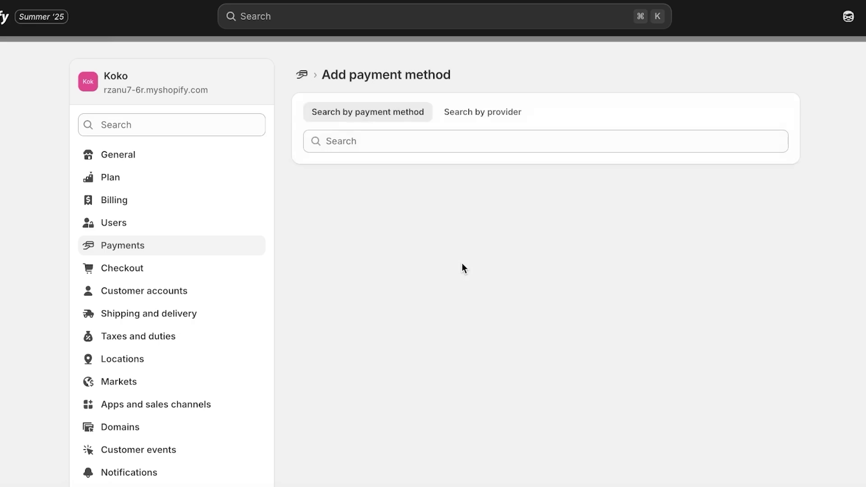
pyautogui.click(444, 113)
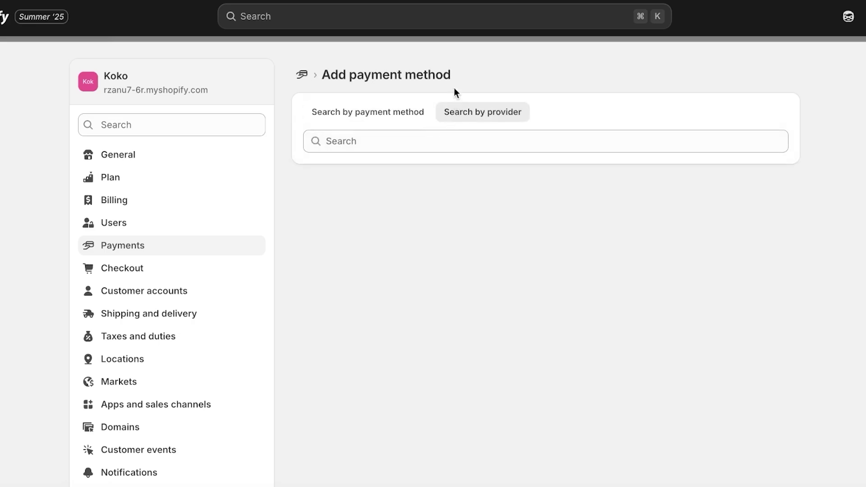
pyautogui.click(430, 115)
pyautogui.click(417, 141)
pyautogui.write('kl')
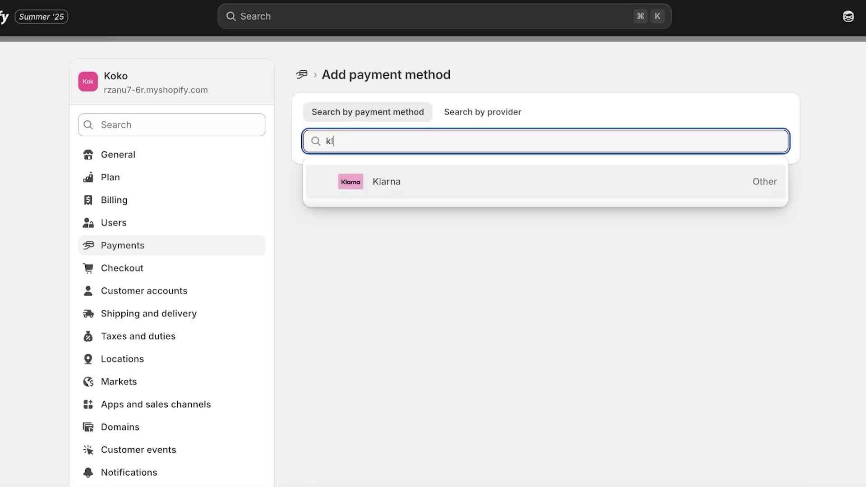
pyautogui.write('ar')
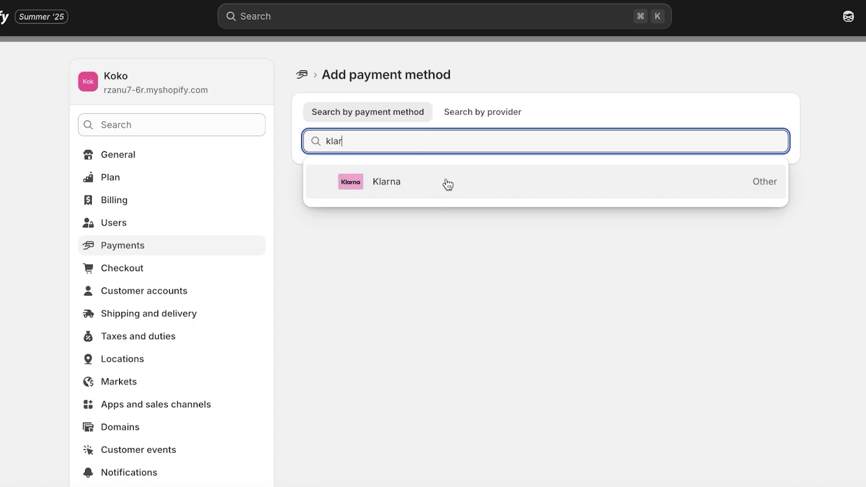
pyautogui.click(446, 185)
pyautogui.click(862, 200)
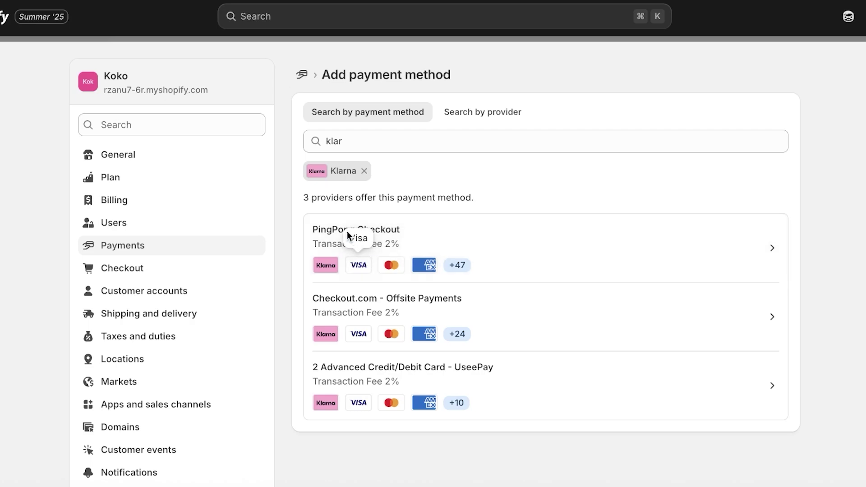
pyautogui.moveTo(458, 268)
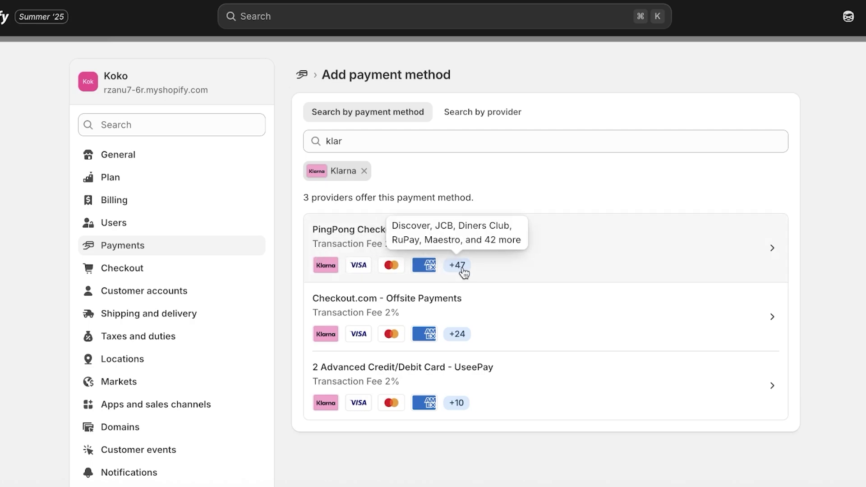
pyautogui.moveTo(452, 344)
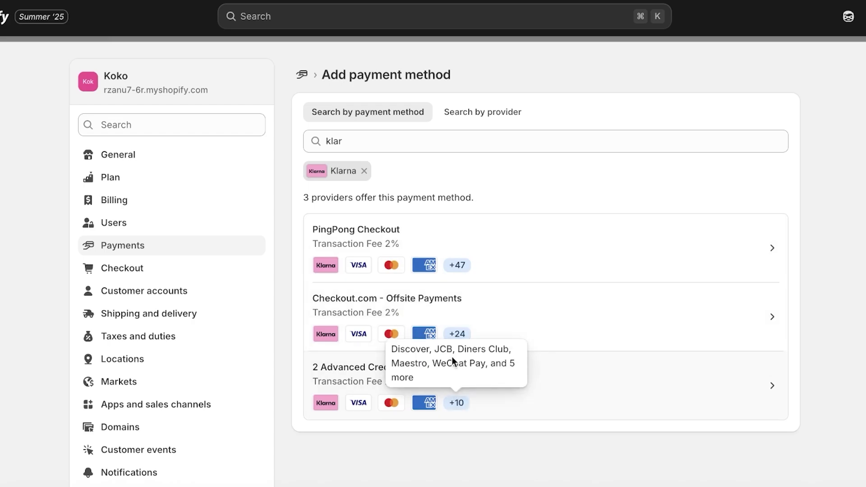
# Open PingPong Checkout from Klarna's providers and install the app.
pyautogui.click(453, 261)
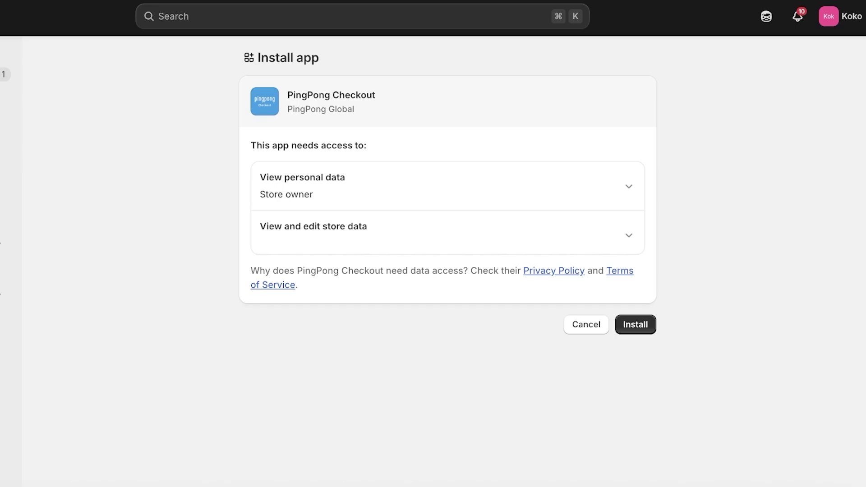
pyautogui.click(650, 321)
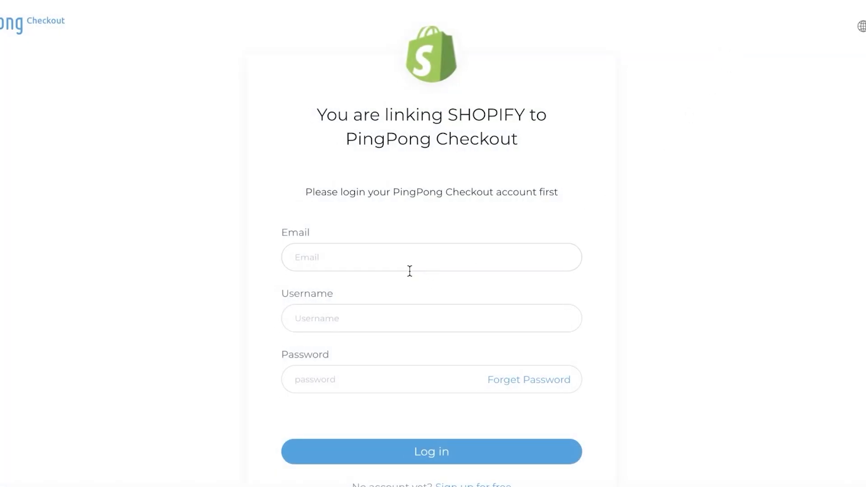
# Go to PingPong registration and enter the contact's name and the company name.
pyautogui.click(411, 253)
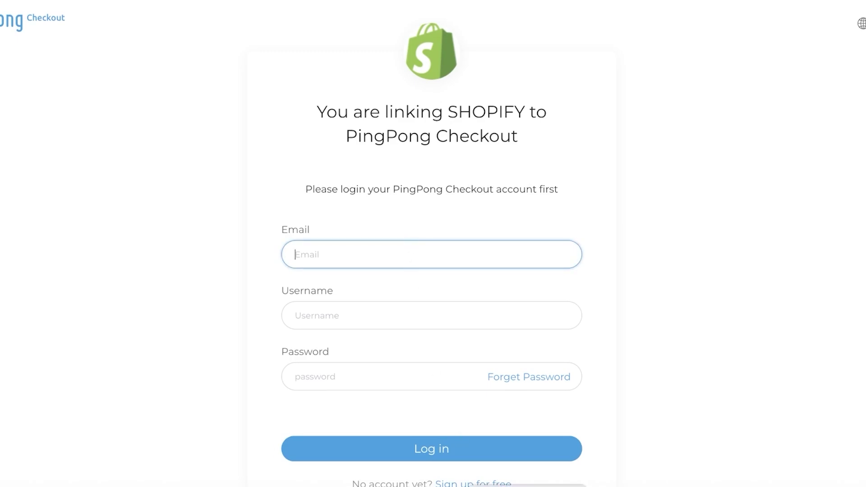
pyautogui.press('Return')
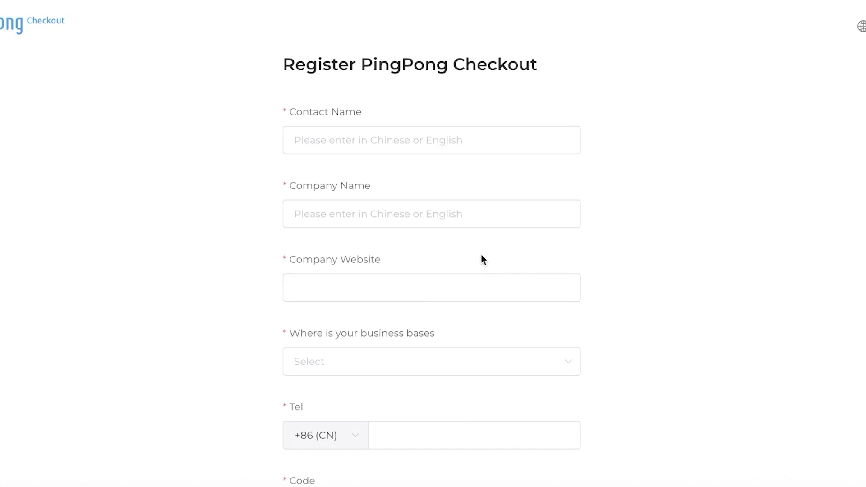
pyautogui.click(444, 135)
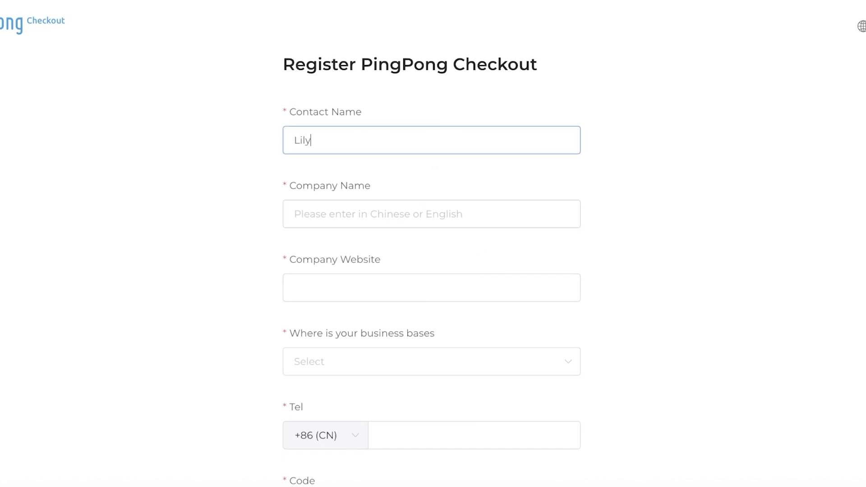
pyautogui.click(416, 214)
pyautogui.write('Spence')
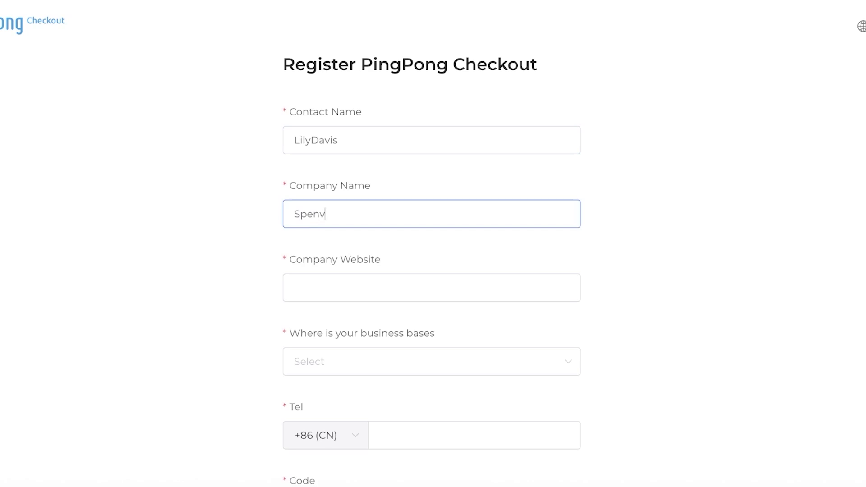
pyautogui.write('r')
# Browse the business base location choices, then return to Shopify's General settings.
pyautogui.click(388, 279)
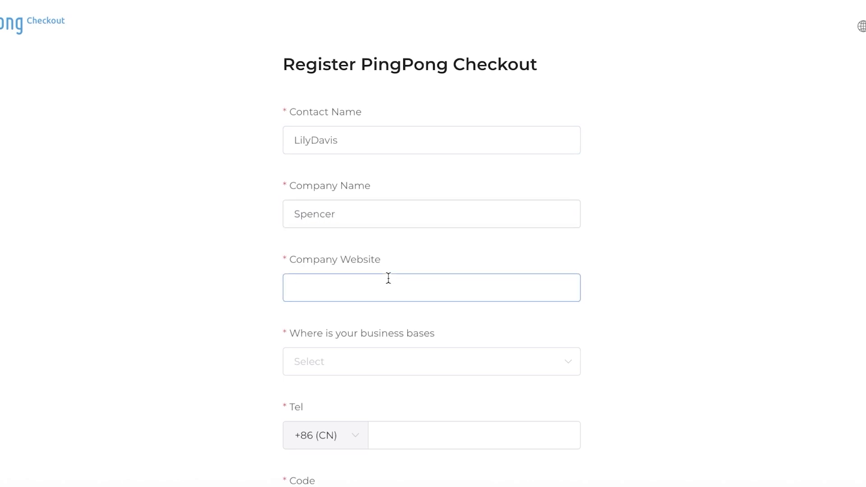
pyautogui.click(379, 367)
pyautogui.scroll(-3, 379, 370)
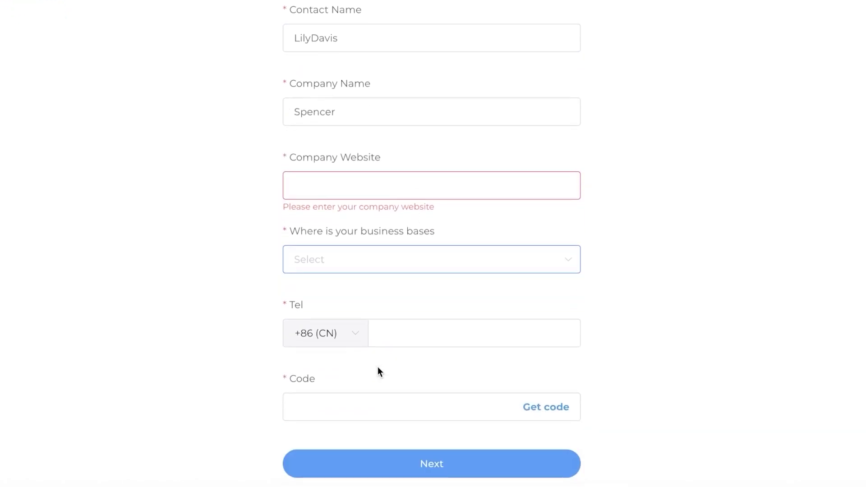
pyautogui.scroll(-1, 378, 368)
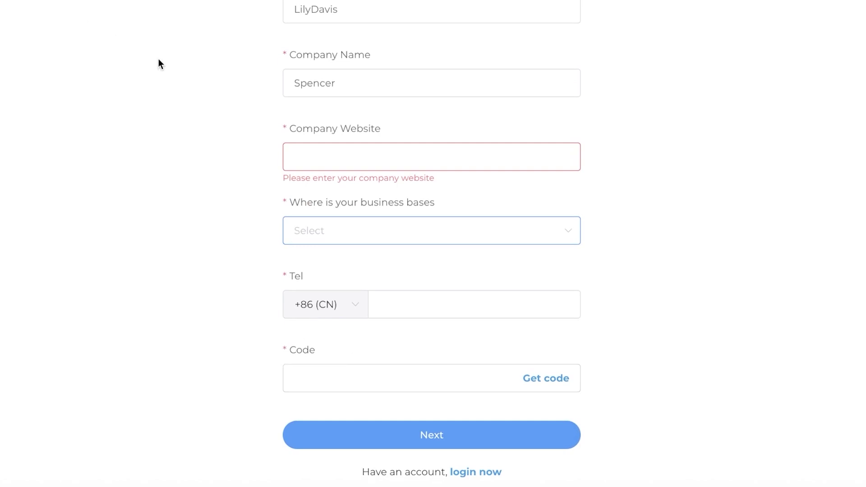
pyautogui.scroll(3, 159, 60)
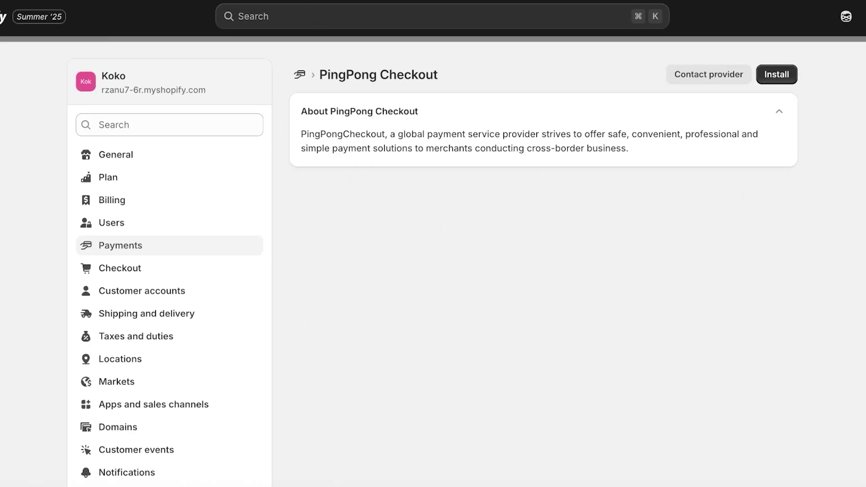
pyautogui.click(181, 161)
pyautogui.scroll(-5, 623, 229)
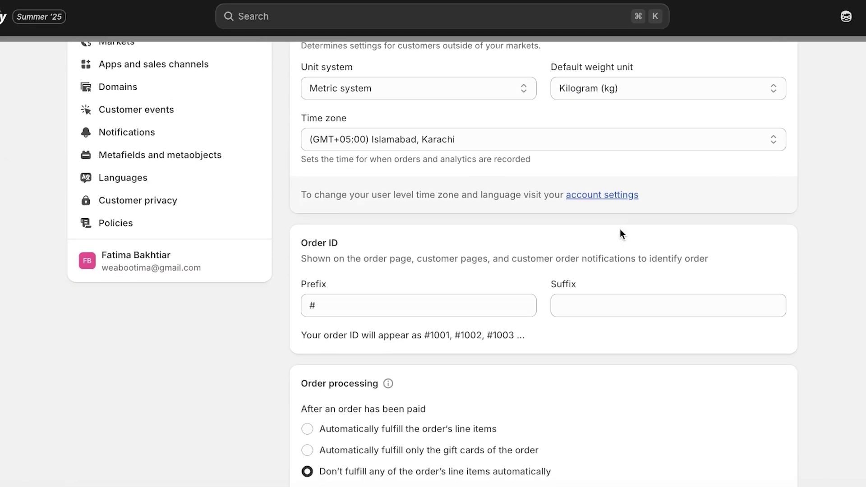
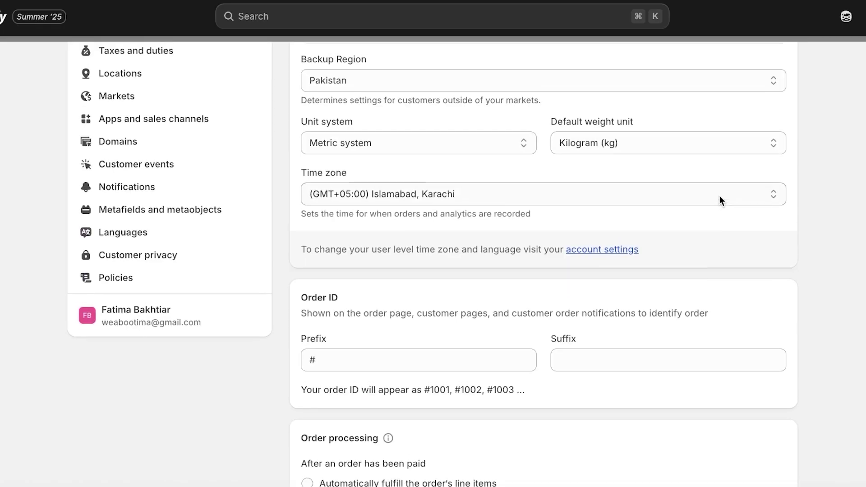
# Leave the backup region unchanged and set the billing address country to Canada.
pyautogui.click(632, 112)
pyautogui.click(706, 137)
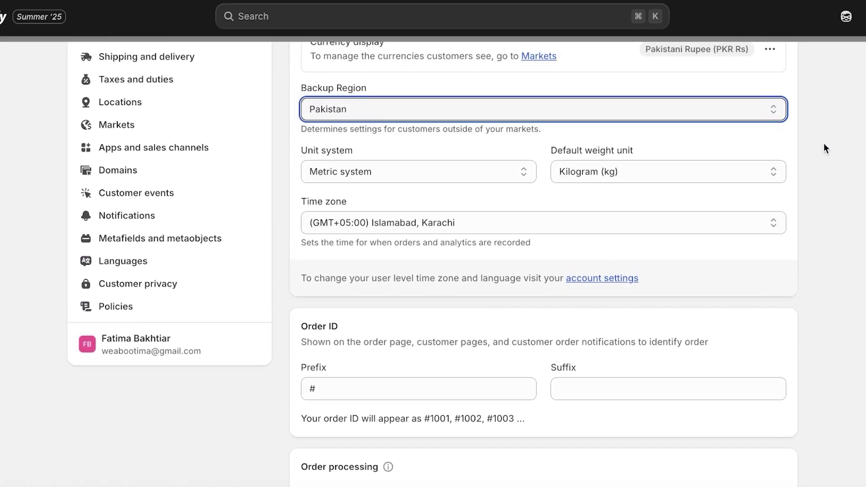
pyautogui.scroll(6, 820, 149)
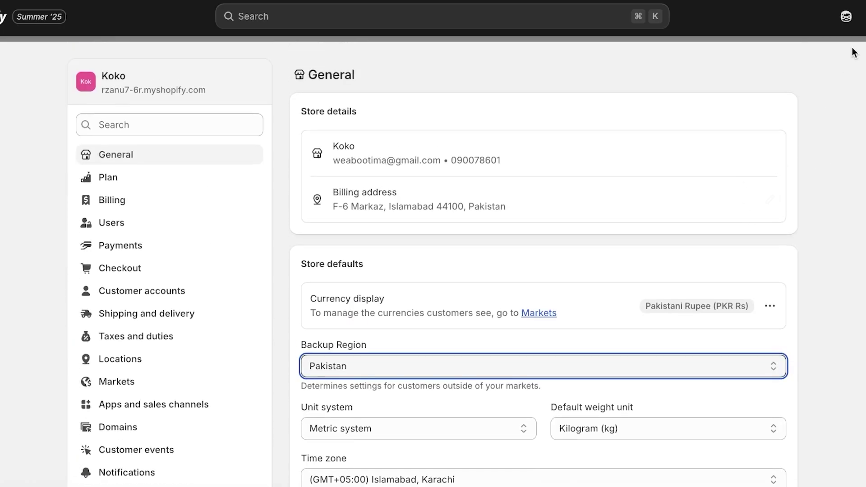
pyautogui.click(865, 16)
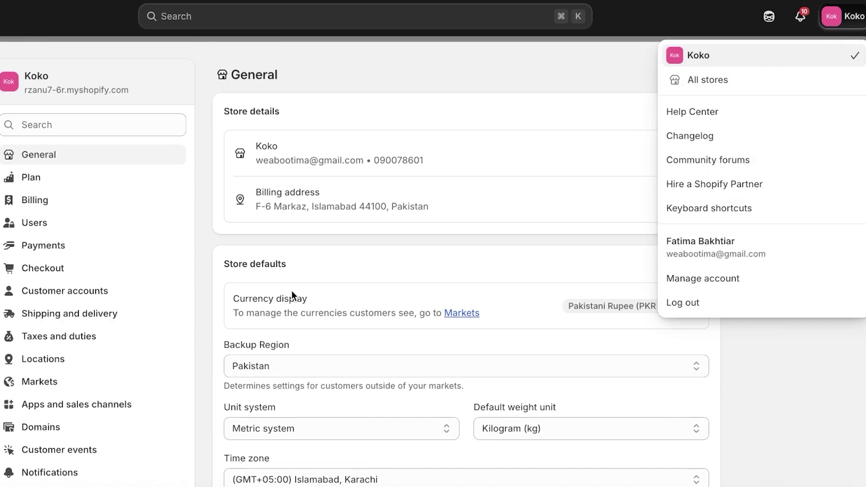
pyautogui.click(620, 197)
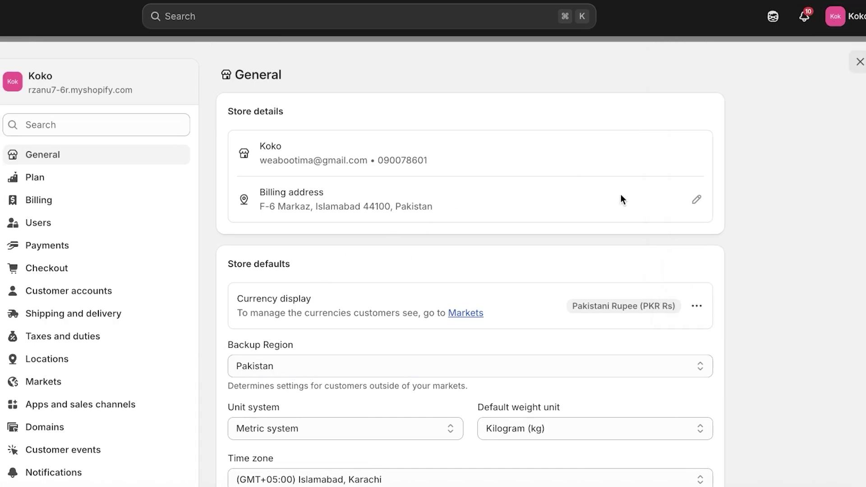
pyautogui.click(695, 199)
pyautogui.click(387, 220)
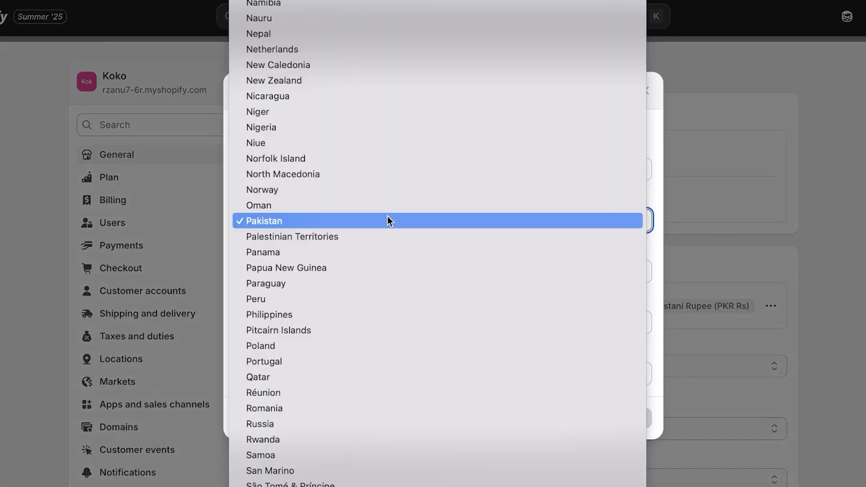
pyautogui.scroll(15, 386, 221)
pyautogui.click(348, 38)
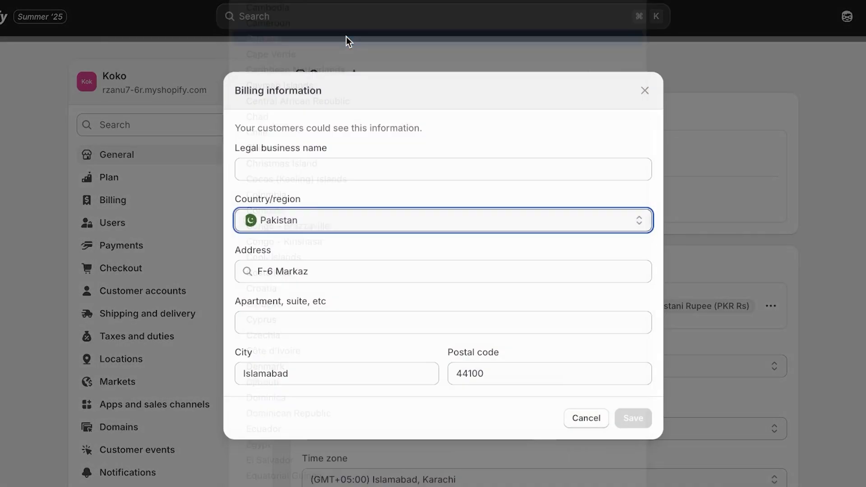
# Enter postal code M1J 3N3 and set the billing province, ending on British Columbia.
pyautogui.tripleClick(334, 283)
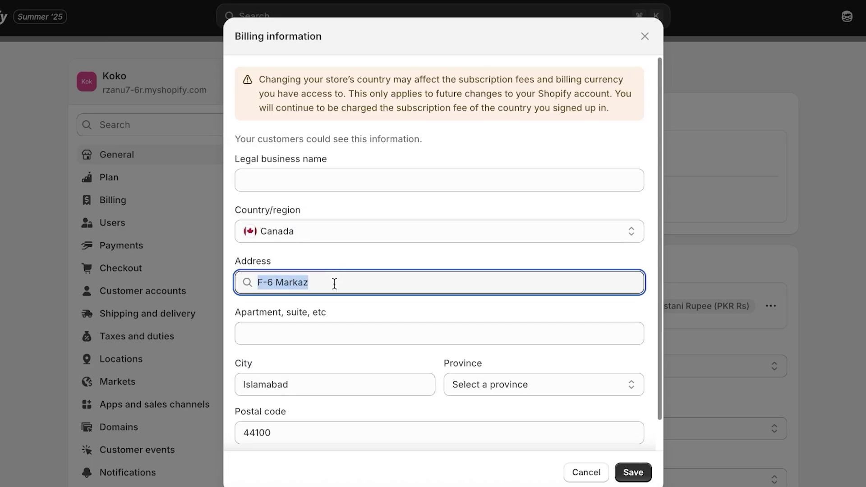
pyautogui.click(632, 472)
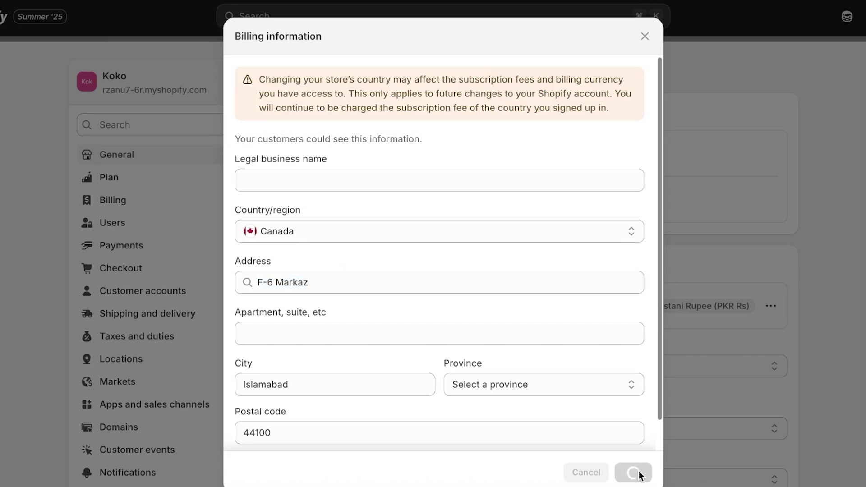
pyautogui.click(526, 384)
pyautogui.click(522, 399)
pyautogui.press('Tab')
pyautogui.write('M1')
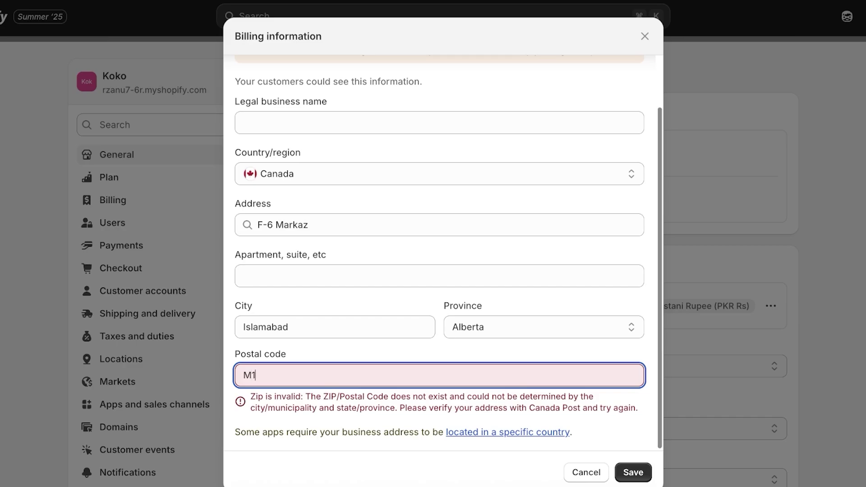
pyautogui.write('J 3N#')
pyautogui.press('BackSpace')
pyautogui.write('3')
pyautogui.click(561, 328)
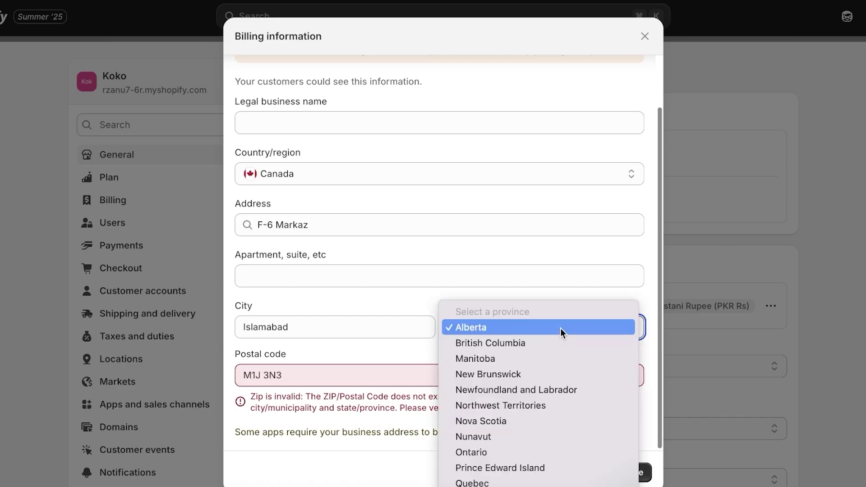
pyautogui.click(550, 343)
# Change the city to Toronto and replace the street with a suggested Scarborough address.
pyautogui.click(316, 327)
pyautogui.press('BackSpace')
pyautogui.press('BackSpace')
pyautogui.press('BackSpace')
pyautogui.press('BackSpace')
pyautogui.press('BackSpace')
pyautogui.press('BackSpace')
pyautogui.press('BackSpace')
pyautogui.press('BackSpace')
pyautogui.press('BackSpace')
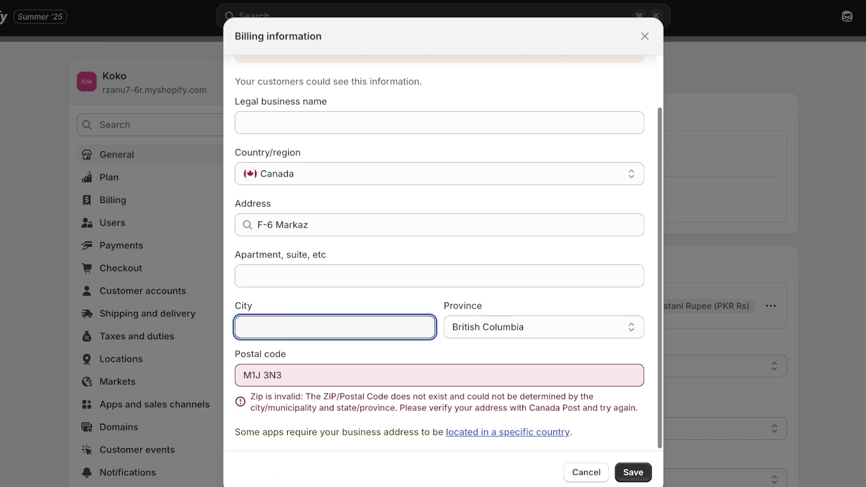
pyautogui.write('Toronto')
pyautogui.tripleClick(452, 227)
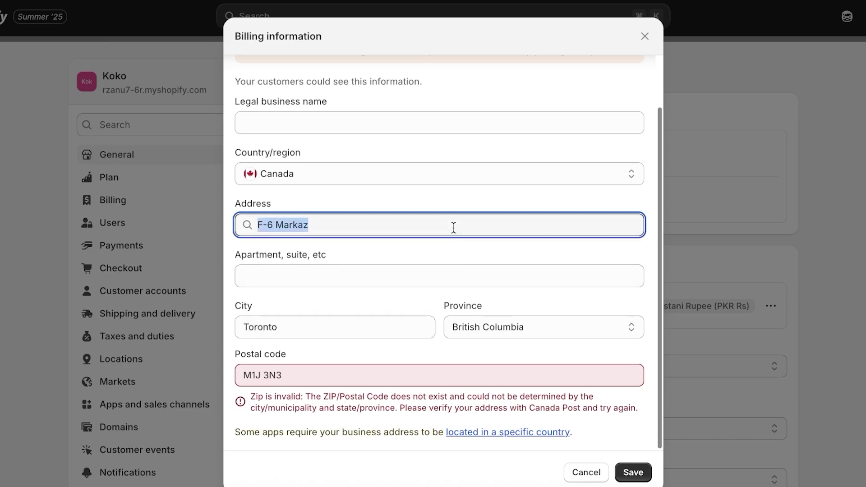
pyautogui.press('BackSpace')
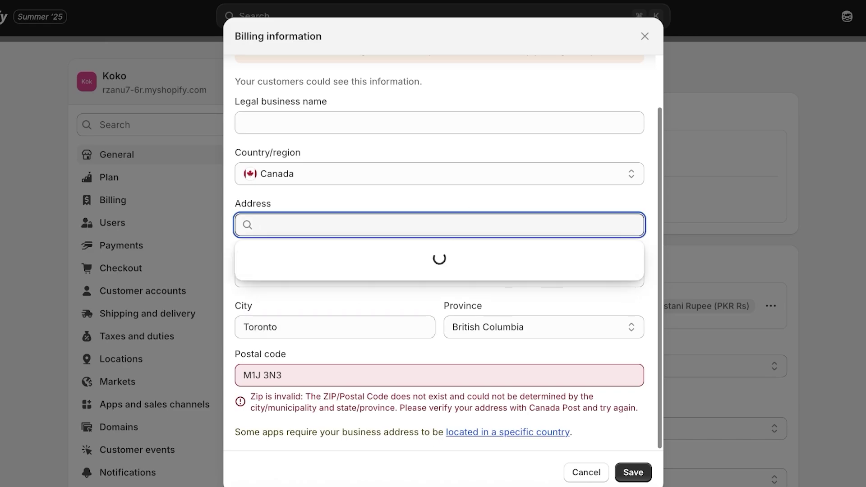
pyautogui.write('M')
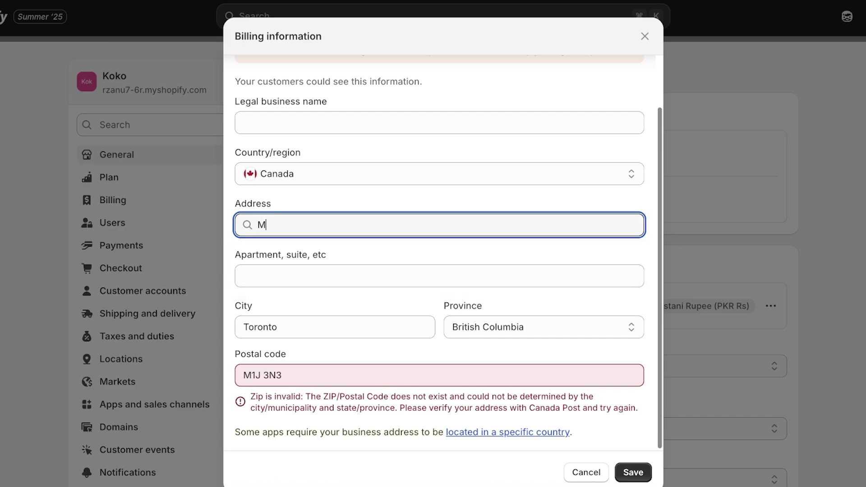
pyautogui.write('1J')
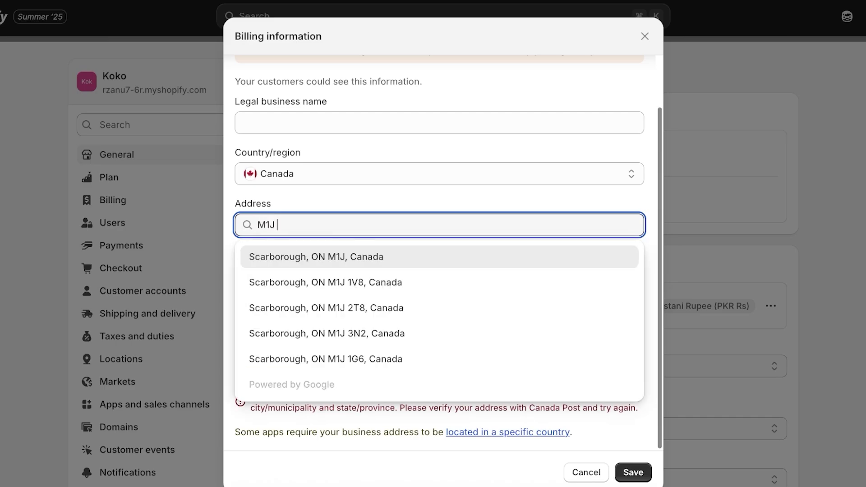
pyautogui.press('Return')
# Correct the postal code, save the billing information, and begin retyping the street ('Sc').
pyautogui.write('N4')
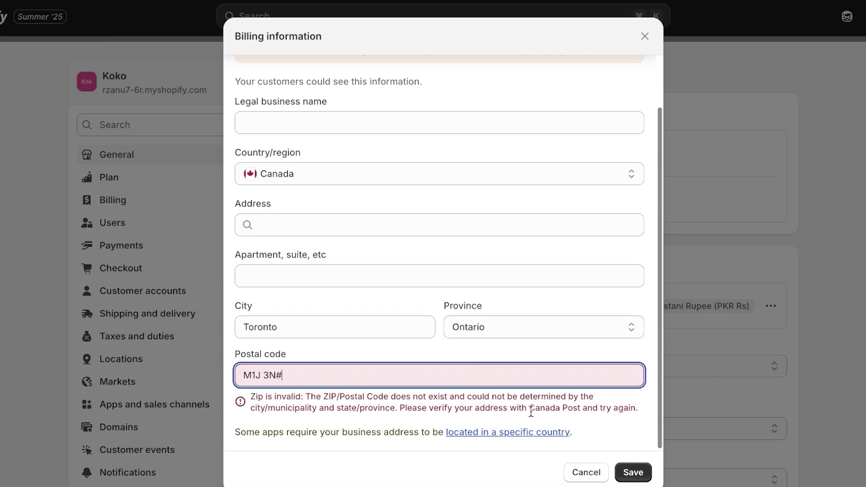
pyautogui.press('BackSpace')
pyautogui.write('3')
pyautogui.click(644, 469)
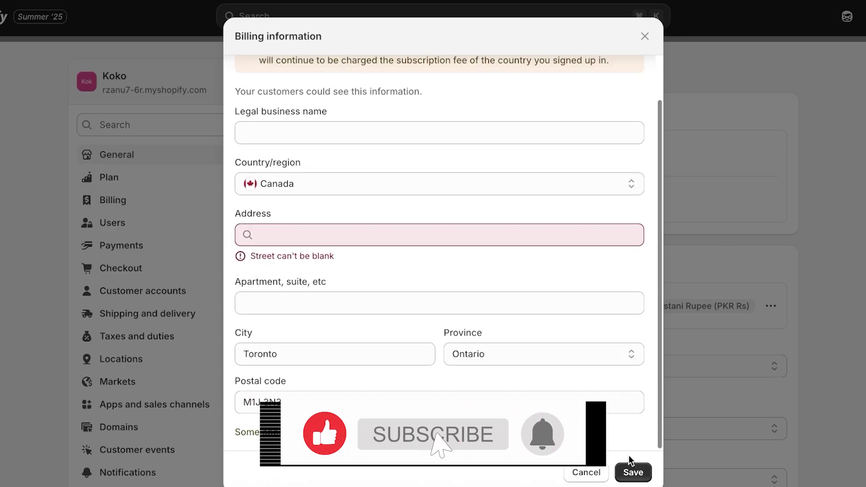
pyautogui.scroll(2, 456, 303)
pyautogui.click(343, 282)
pyautogui.write('Sc')
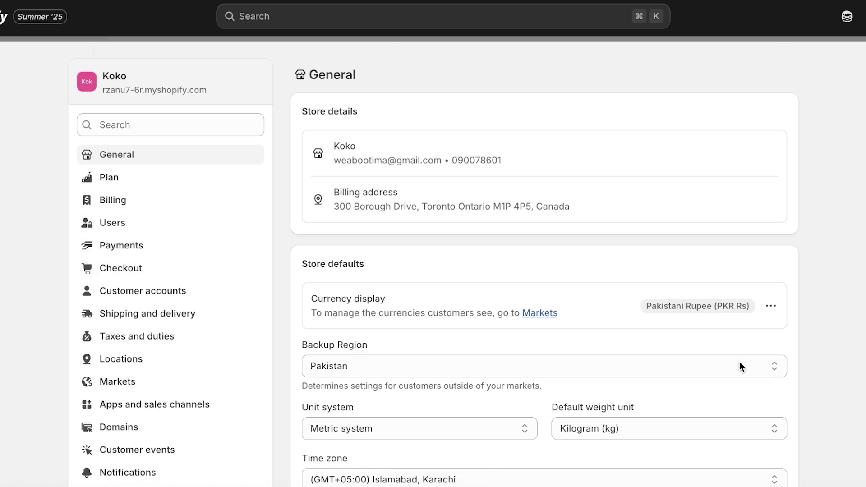
# Reload the settings and go to the Payments settings page.
pyautogui.press('super+r')
pyautogui.click(225, 247)
pyautogui.scroll(-3, 622, 171)
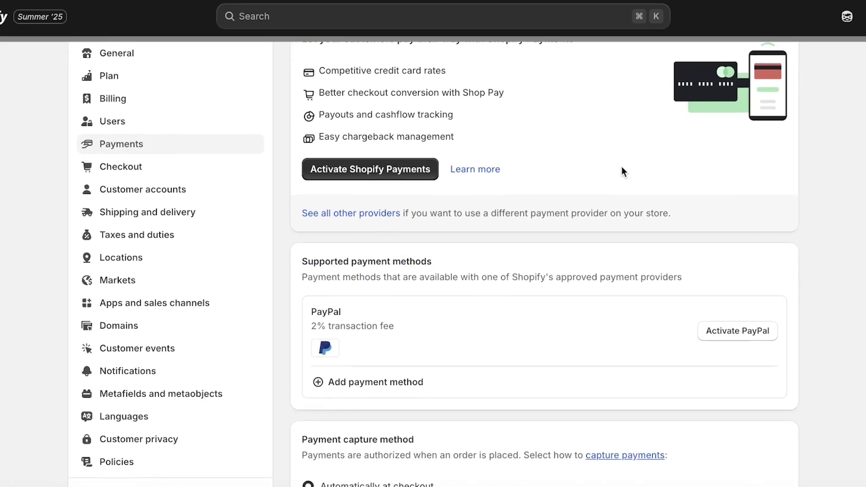
pyautogui.scroll(-4, 621, 172)
# Search payment methods for 'kla' and filter providers to those offering Klarna.
pyautogui.click(367, 228)
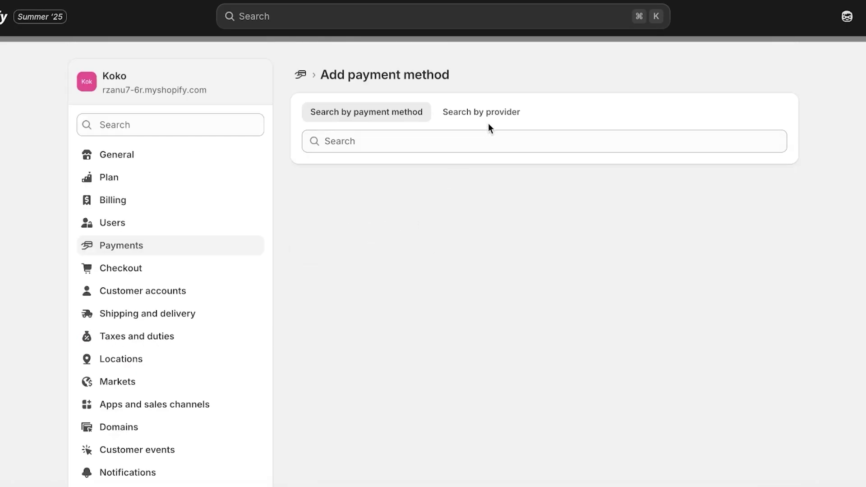
pyautogui.click(475, 127)
pyautogui.write('kla')
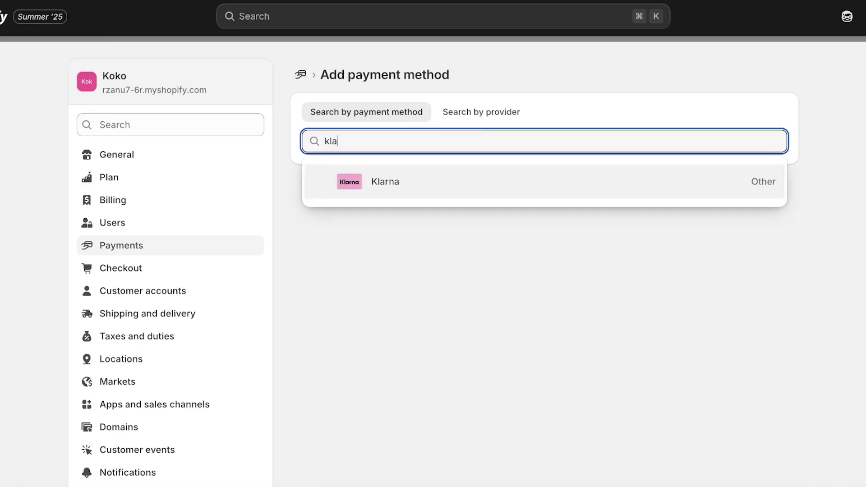
pyautogui.click(505, 181)
pyautogui.scroll(-5, 850, 272)
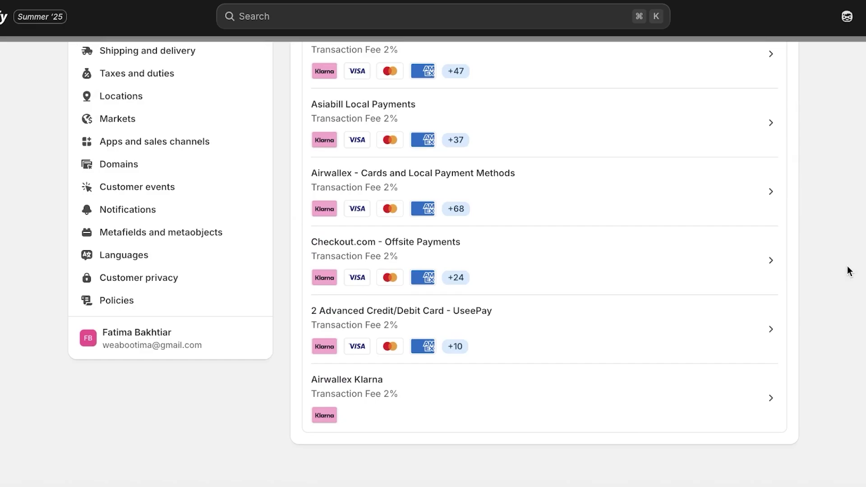
pyautogui.scroll(2, 378, 396)
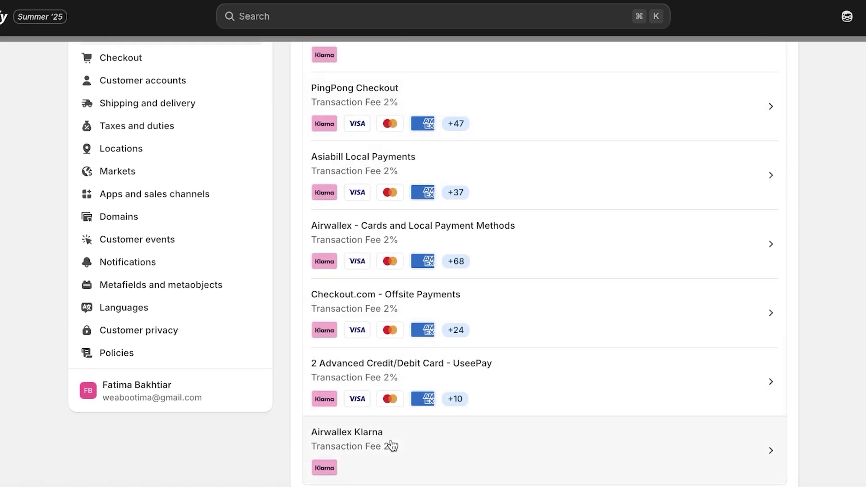
pyautogui.scroll(5, 391, 445)
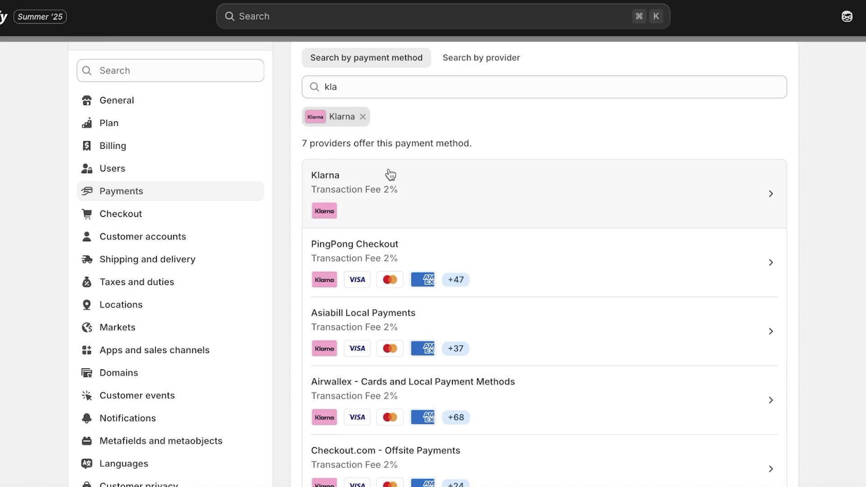
# View the Klarna provider details and its install page, then exit Settings to Home.
pyautogui.click(332, 196)
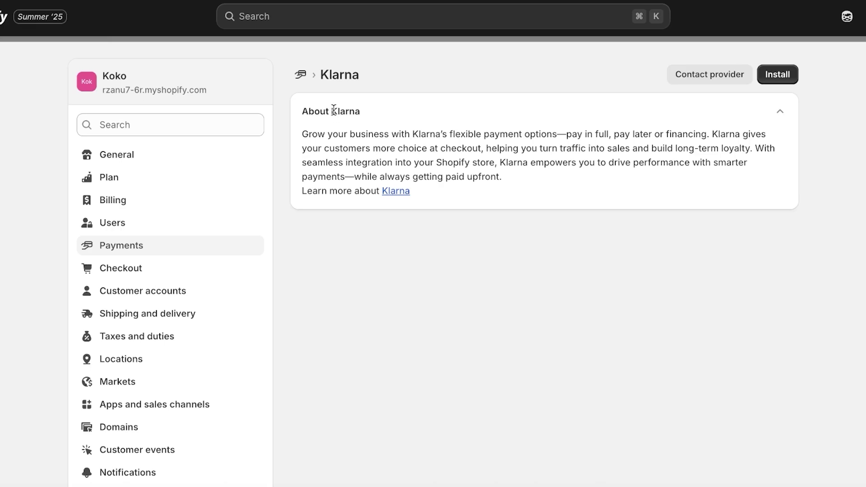
pyautogui.click(790, 73)
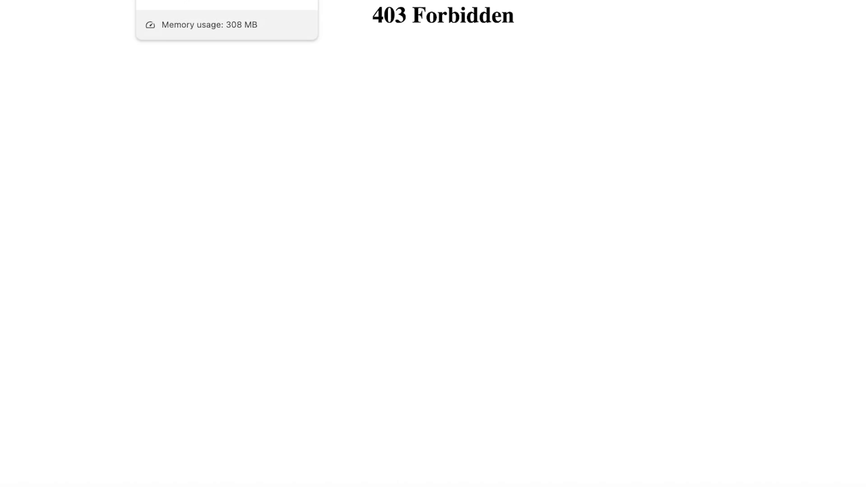
pyautogui.press('super+w')
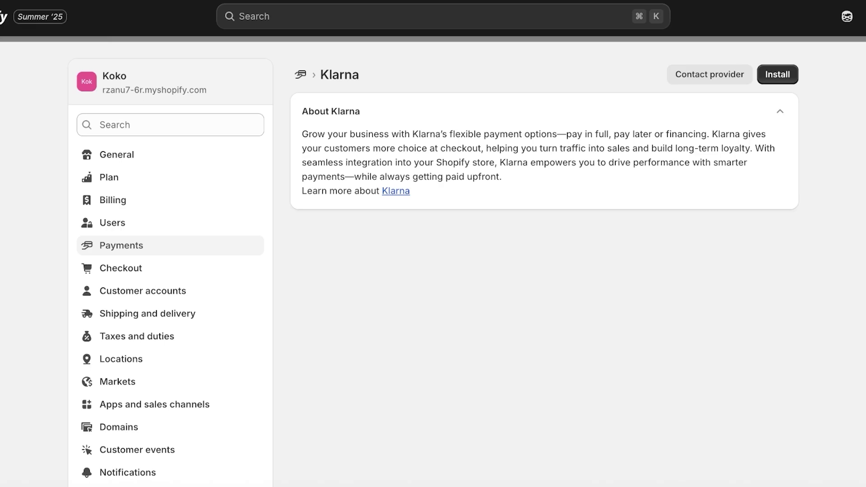
pyautogui.scroll(-1, 784, 176)
pyautogui.scroll(1, 734, 80)
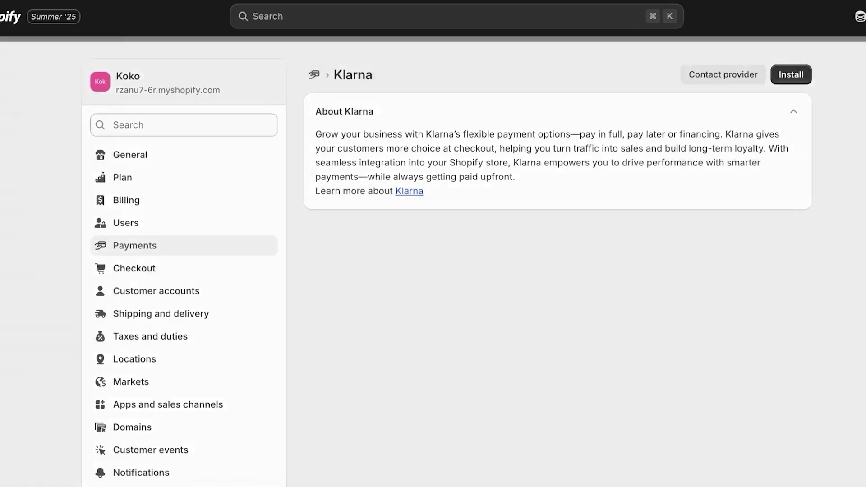
pyautogui.press('Escape')
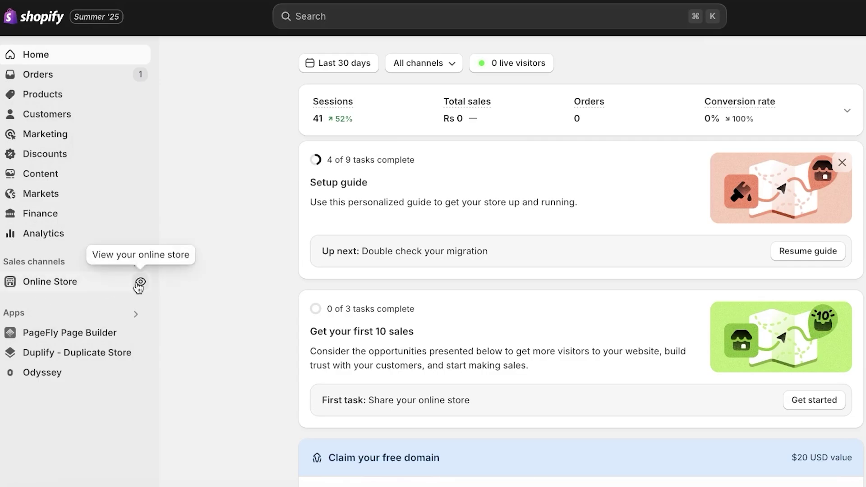
# Browse the live store's Lippies and try adding the Bybs Liquid lippie to the cart.
pyautogui.click(139, 283)
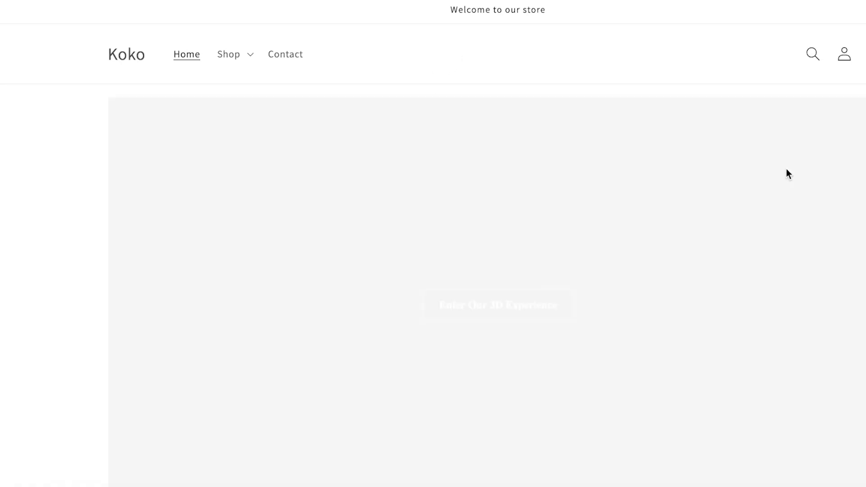
pyautogui.scroll(-10, 670, 229)
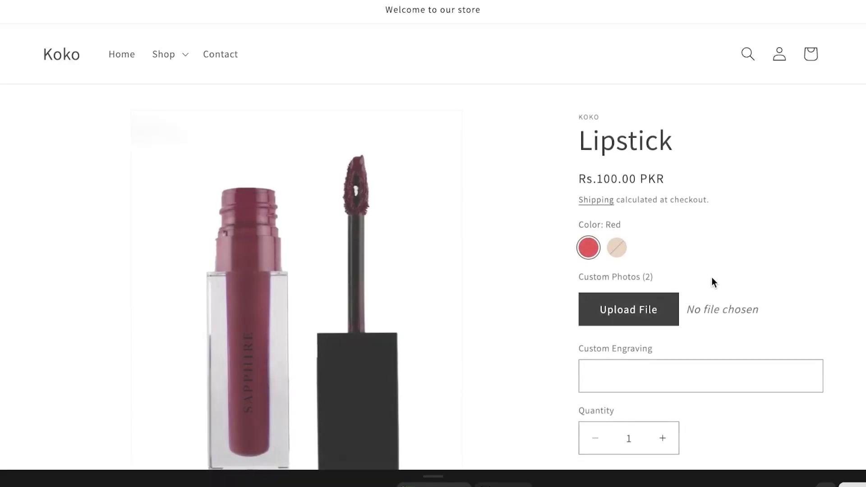
pyautogui.scroll(-3, 710, 277)
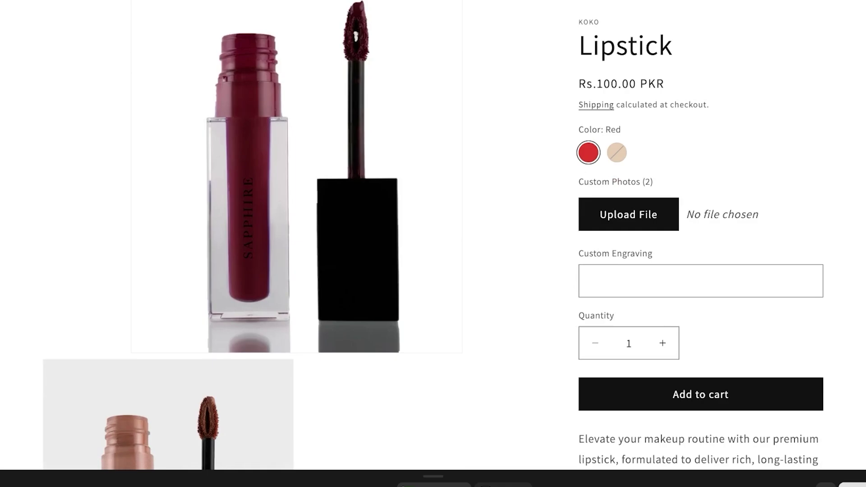
pyautogui.hotkey('alt', 'Left')
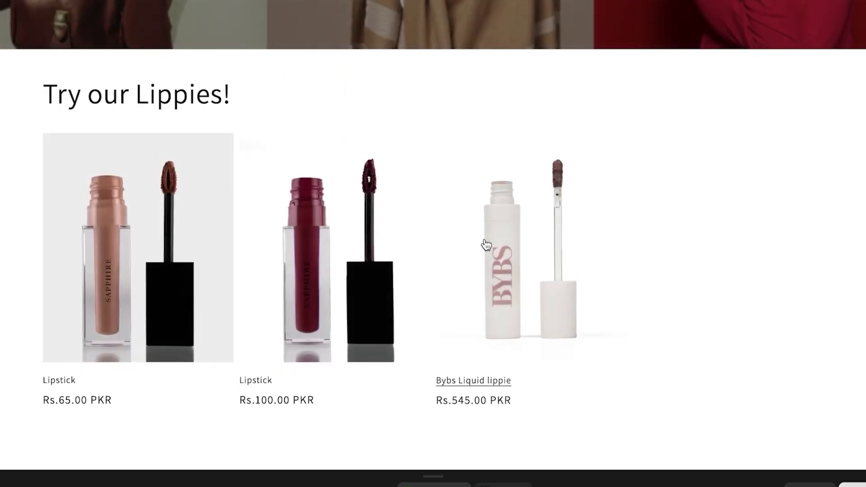
pyautogui.click(486, 244)
pyautogui.scroll(-3, 577, 356)
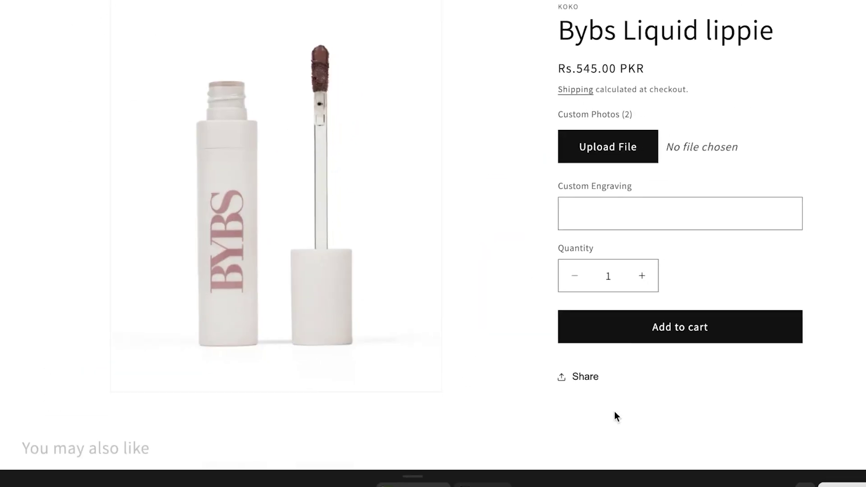
pyautogui.click(594, 321)
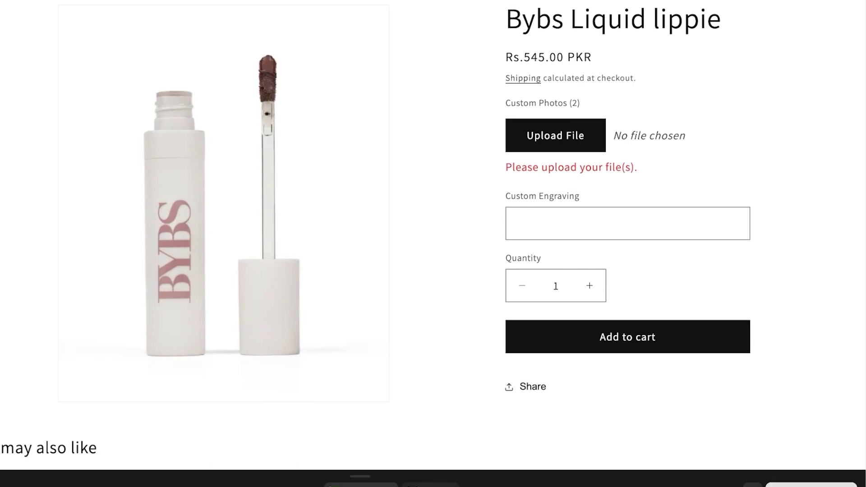
pyautogui.hotkey('alt', 'Left')
pyautogui.scroll(-3, 58, 235)
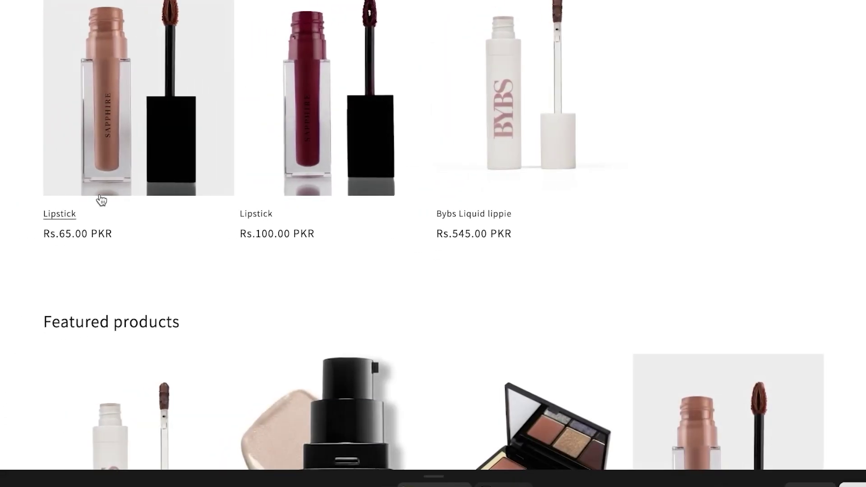
# On the Rs.65.00 Lipstick page, enter engraving '00' and upload a custom photo.
pyautogui.click(108, 197)
pyautogui.click(654, 269)
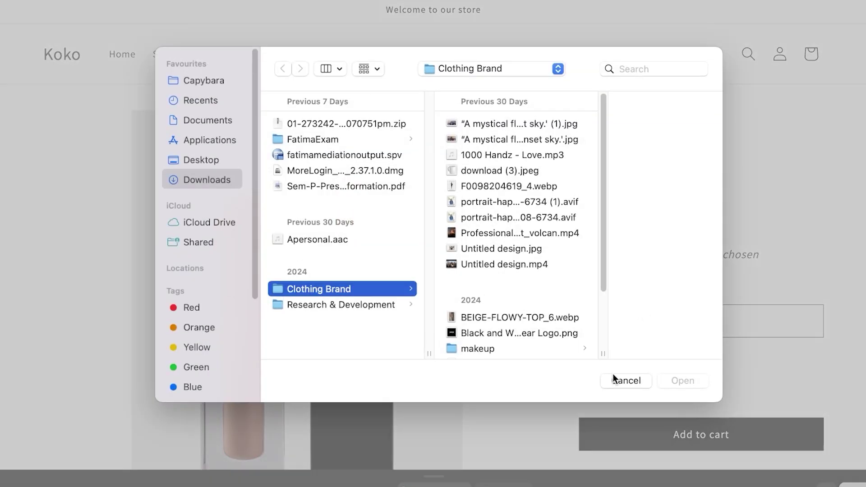
pyautogui.click(613, 372)
pyautogui.click(663, 329)
pyautogui.write('00')
pyautogui.click(636, 262)
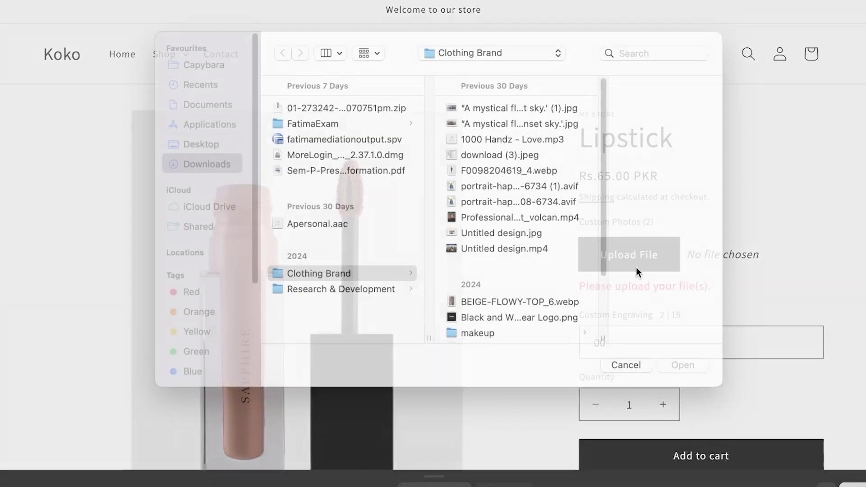
pyautogui.scroll(-3, 524, 253)
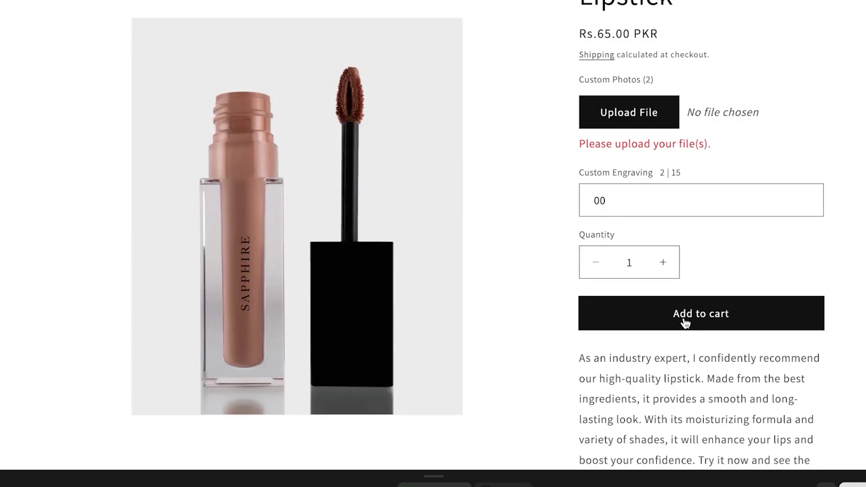
pyautogui.click(683, 318)
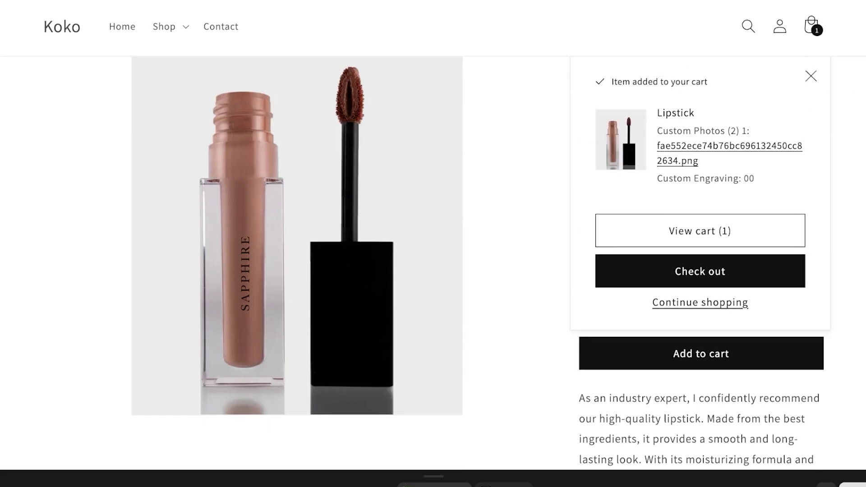
# Check out the Lipstick and review the free Standard shipping and Payoneer payment sections.
pyautogui.click(699, 270)
pyautogui.scroll(-8, 300, 185)
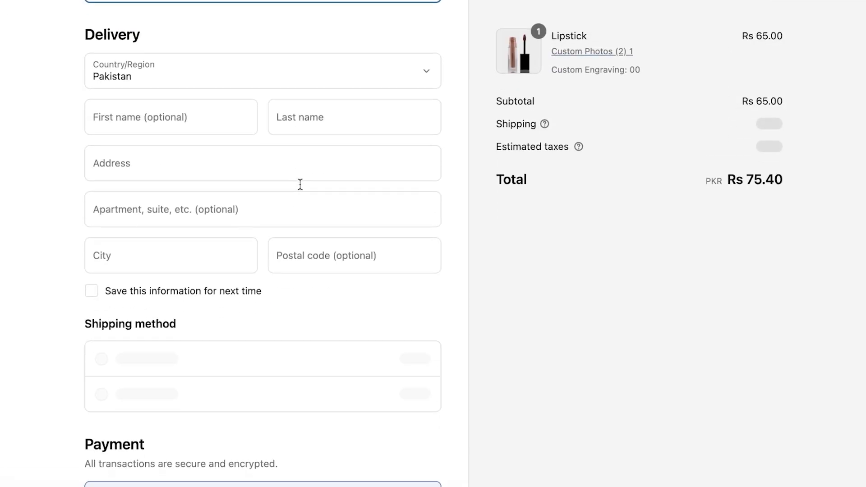
pyautogui.scroll(-3, 299, 188)
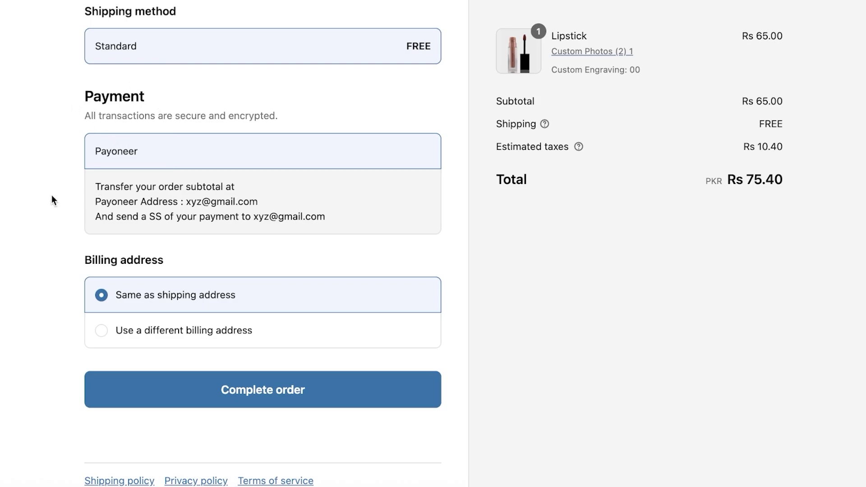
pyautogui.scroll(1, 200, 126)
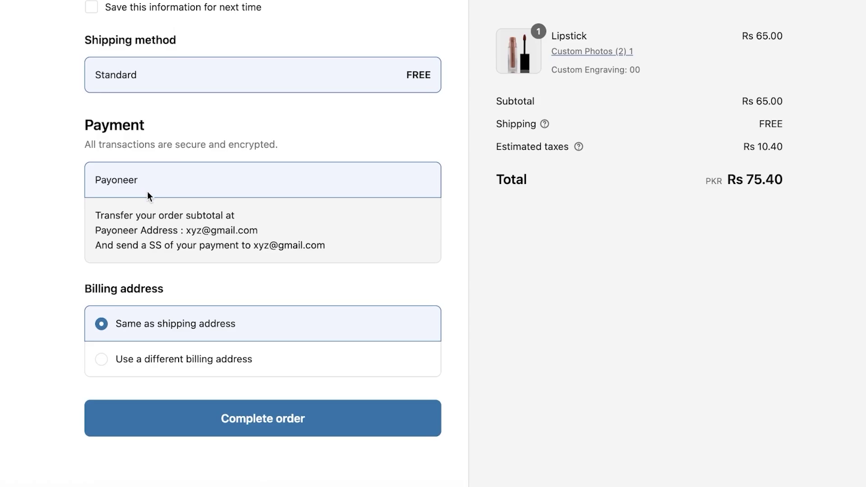
pyautogui.scroll(4, 151, 178)
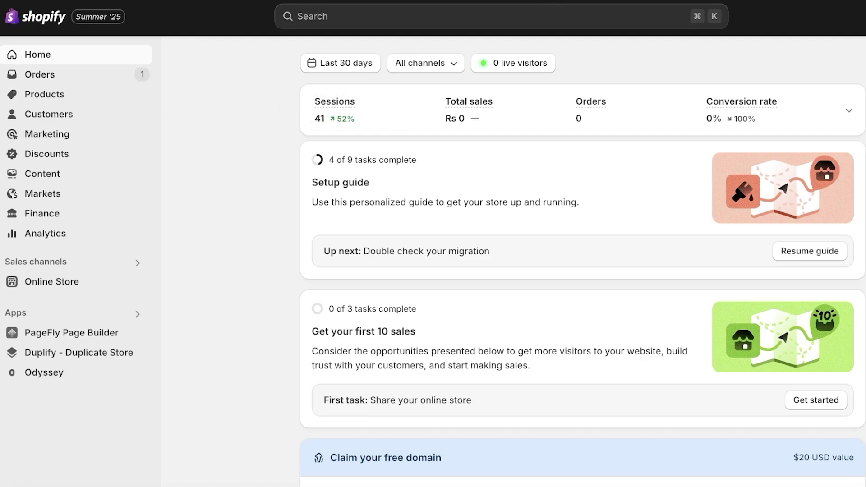
# Go to Products to see the six active products, including the Lipstick.
pyautogui.click(103, 104)
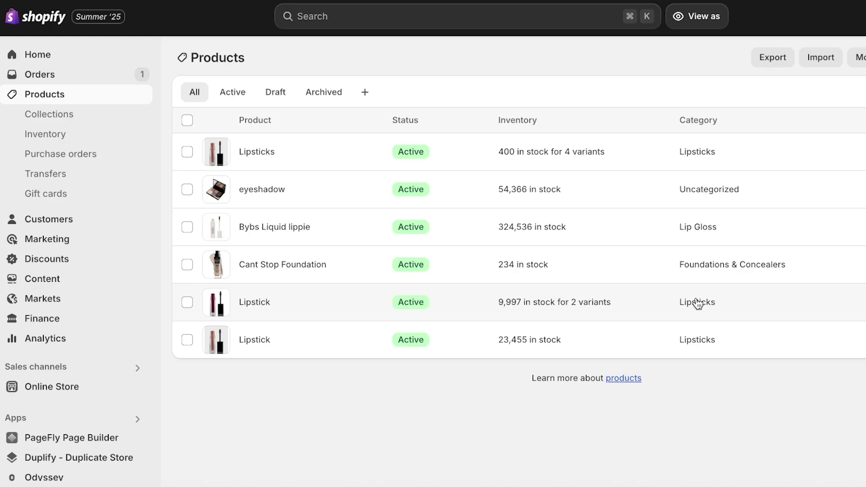
# Go to Home, preview the live online store, and switch back to the admin.
pyautogui.click(38, 58)
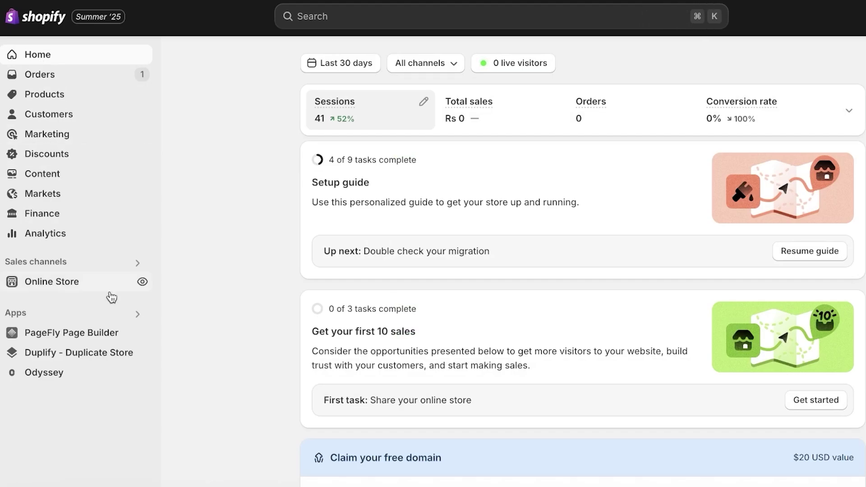
pyautogui.click(142, 281)
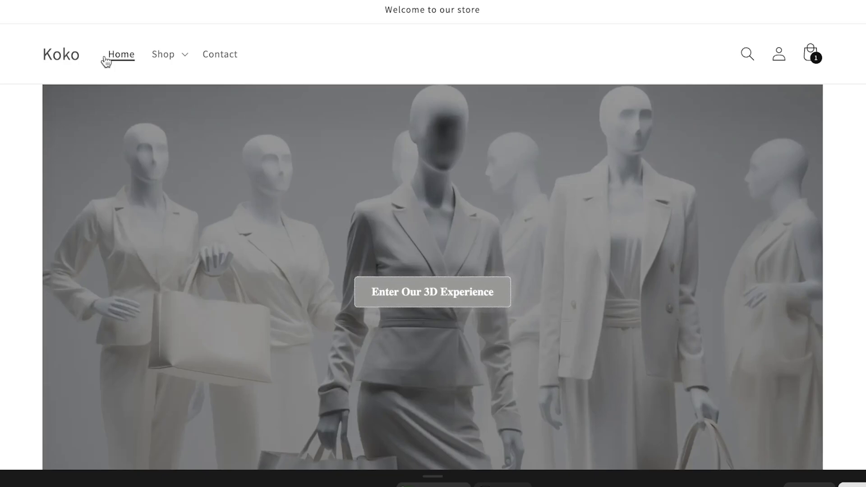
pyautogui.hotkey('ctrl', 'Left')
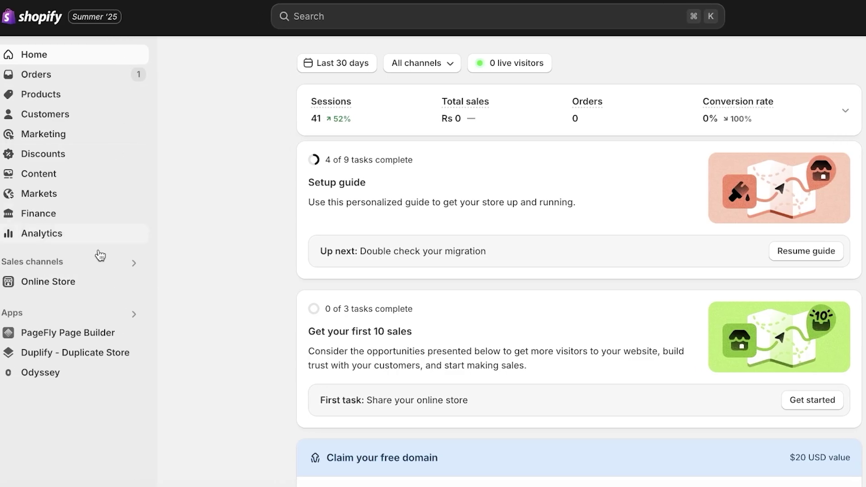
# Go to Settings and then to Payments.
pyautogui.click(39, 485)
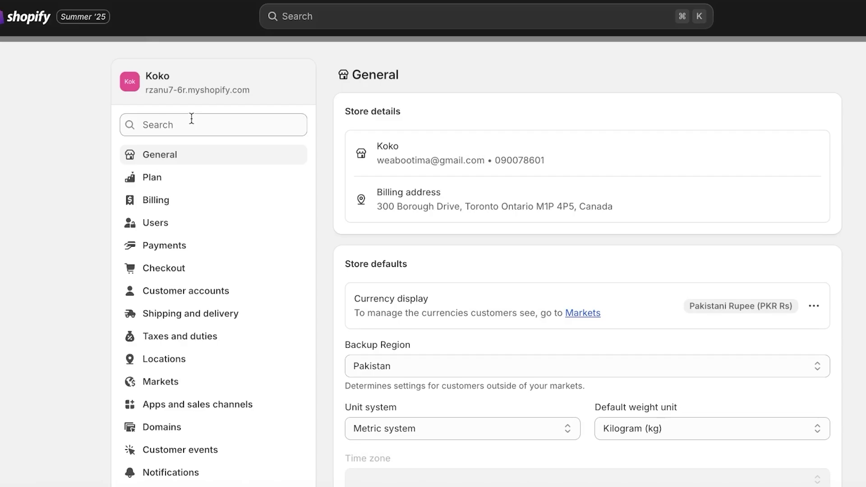
pyautogui.click(181, 247)
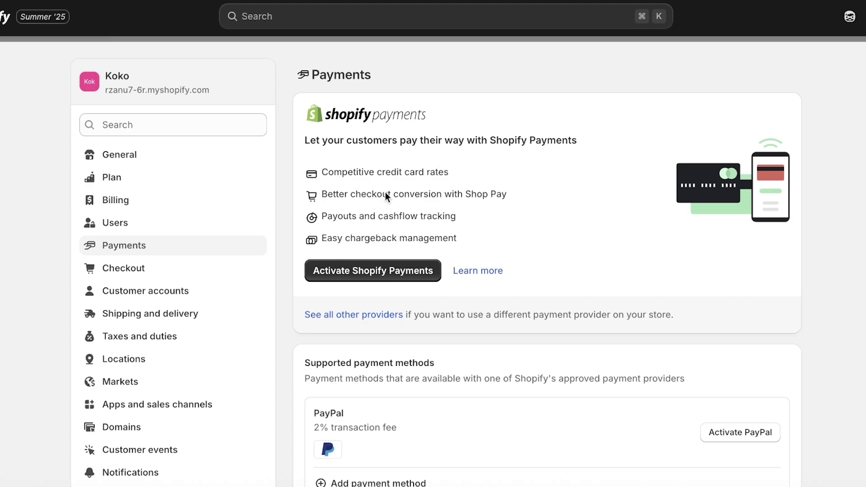
# Review the addable manual payment methods (Bank Deposit, Money Order, COD), then close the list.
pyautogui.scroll(-2, 478, 186)
pyautogui.scroll(-2, 477, 185)
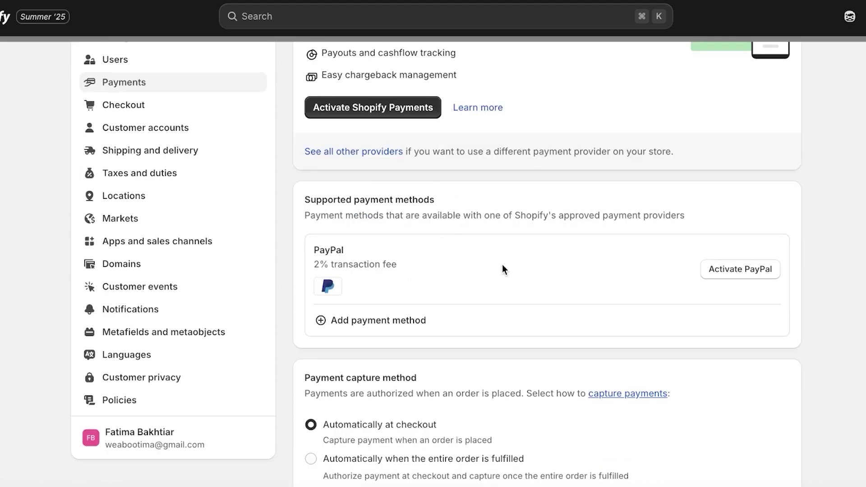
pyautogui.scroll(-5, 503, 269)
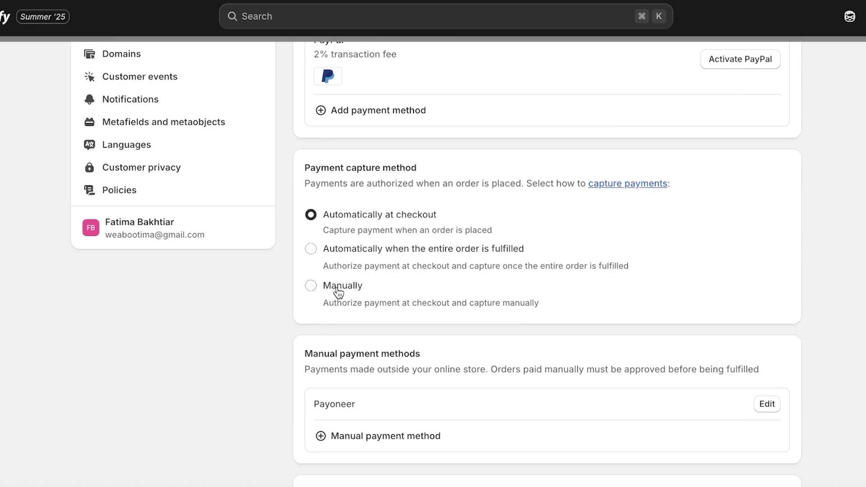
pyautogui.scroll(-2, 338, 293)
pyautogui.click(346, 367)
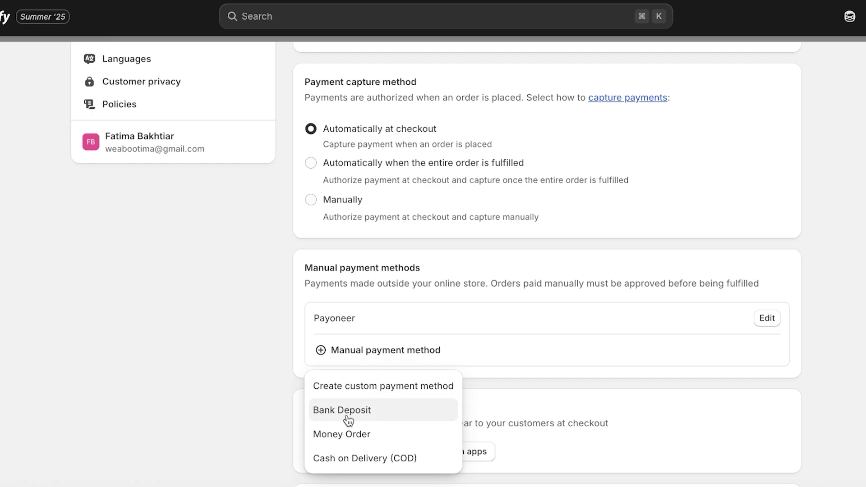
pyautogui.click(168, 254)
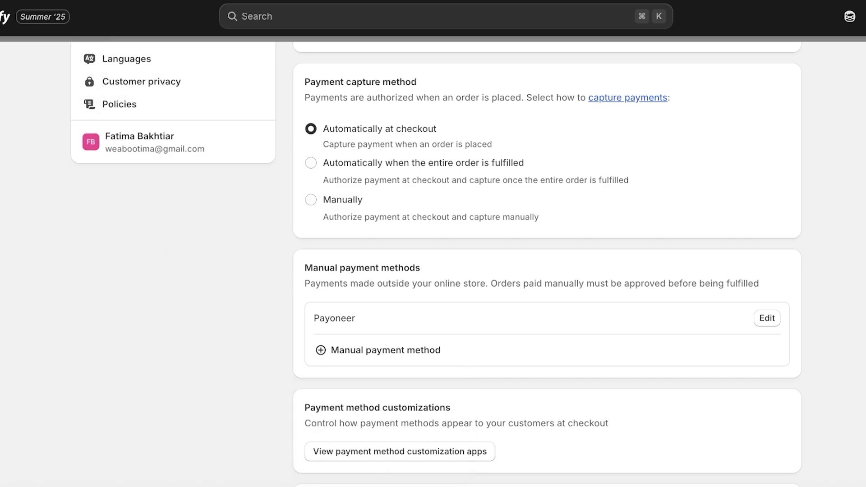